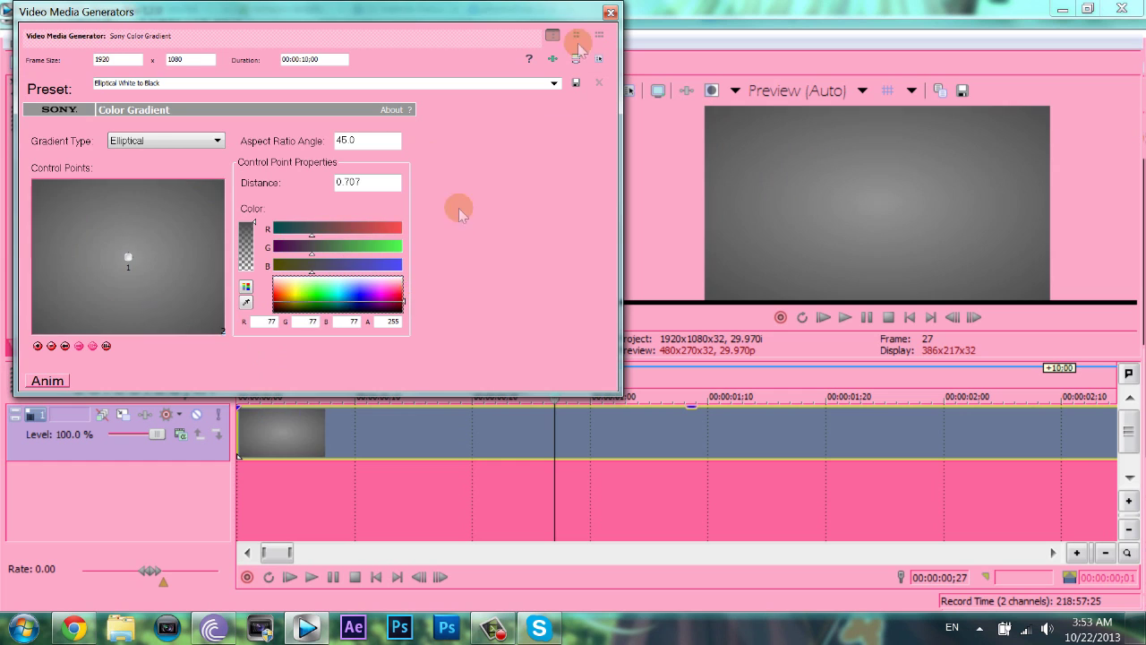
# Step: Add a video track above the gradient and place the character image 8372_000000.png at its start
pyautogui.hotkey('ctrl', 'shift', 'q')
pyautogui.click(55, 347)
pyautogui.moveTo(253, 148); pyautogui.dragTo(240, 434)
# Step: Insert another video track above the character and add a (Legacy) Text default event at its start
pyautogui.rightClick(213, 360)
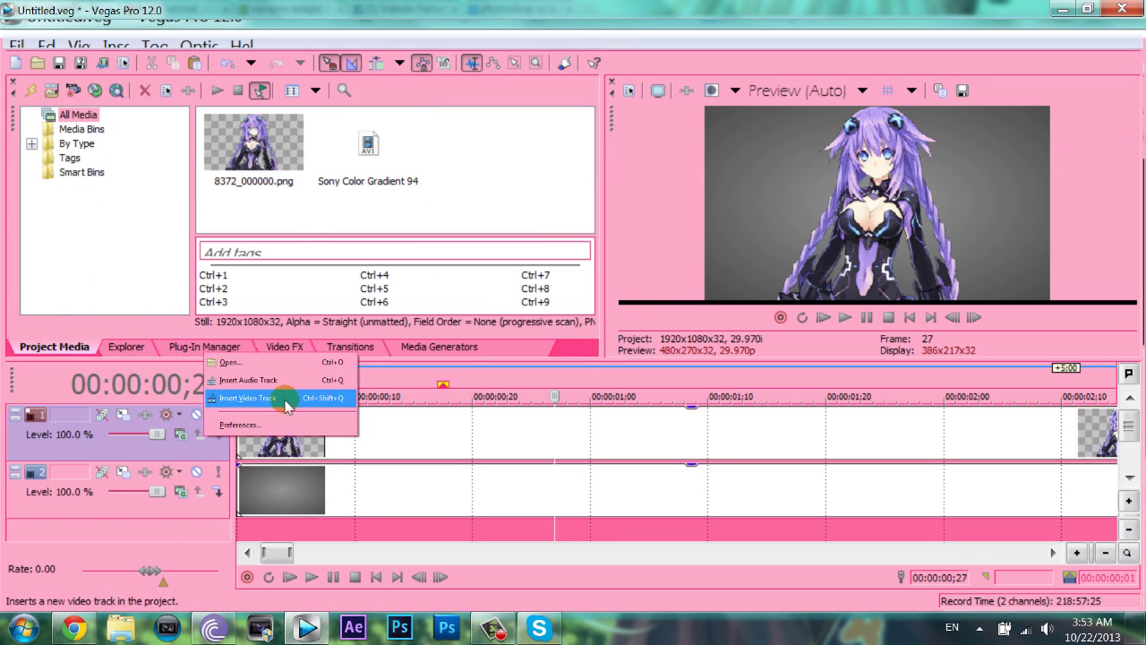
pyautogui.click(286, 401)
pyautogui.click(439, 346)
pyautogui.click(107, 239)
pyautogui.moveTo(226, 143); pyautogui.dragTo(247, 435)
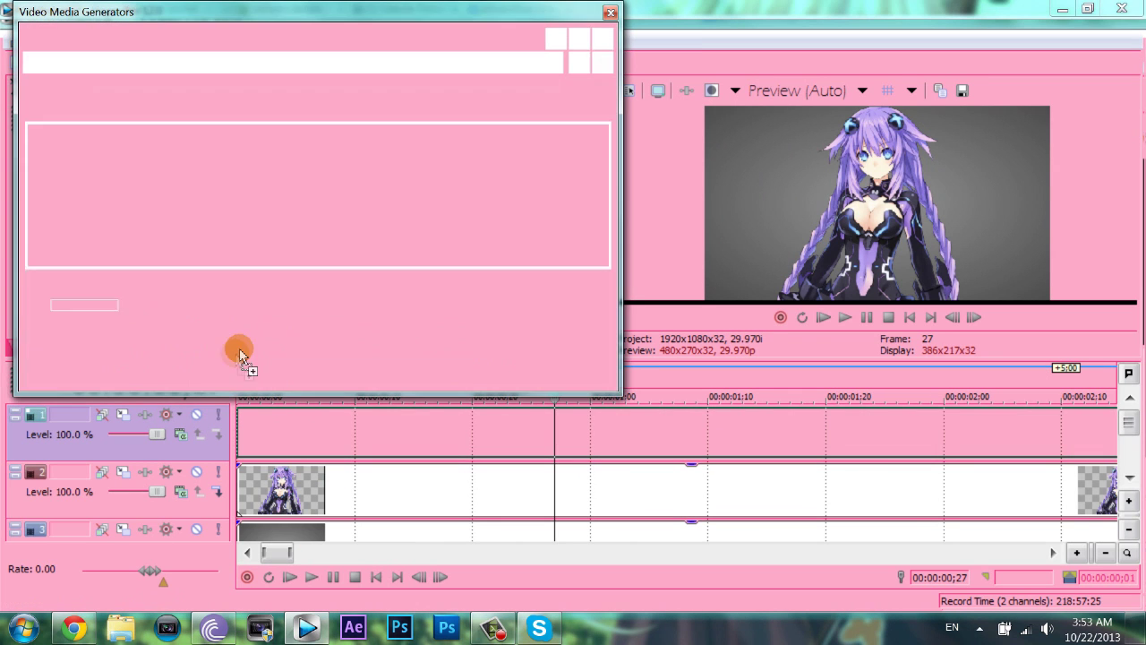
# Step: Replace the sample text with "I" and set its font to BadaBoom BB
pyautogui.press('BackSpace')
pyautogui.write('I')
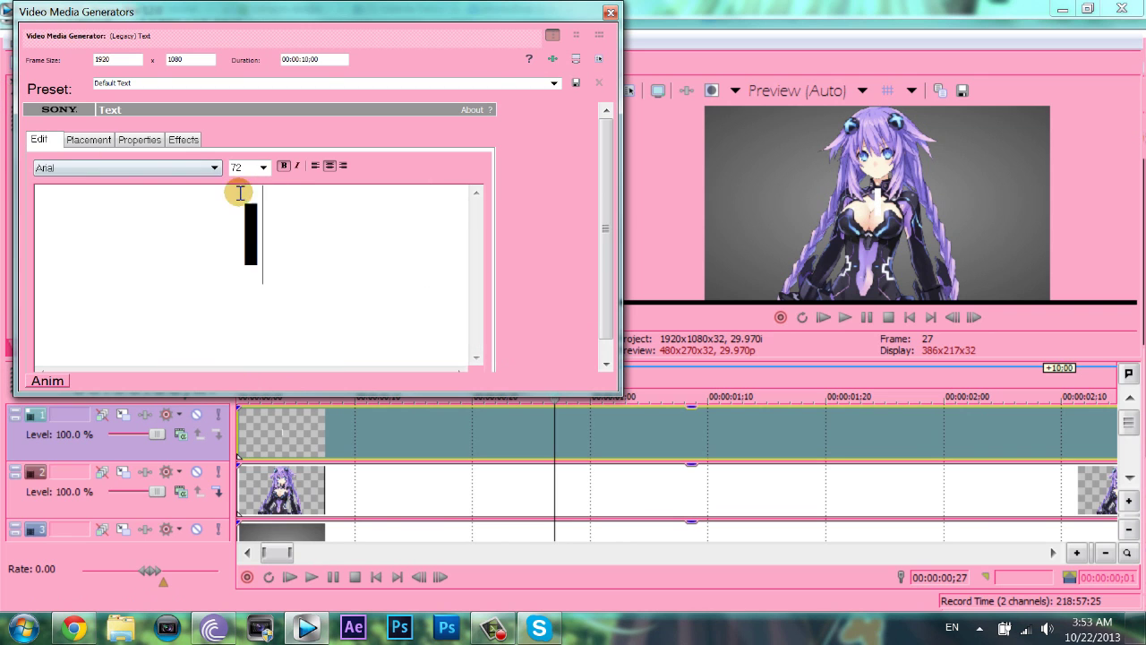
pyautogui.moveTo(310, 230); pyautogui.dragTo(175, 197)
pyautogui.click(168, 168)
pyautogui.press('b')
pyautogui.press('Down')
pyautogui.press('Return')
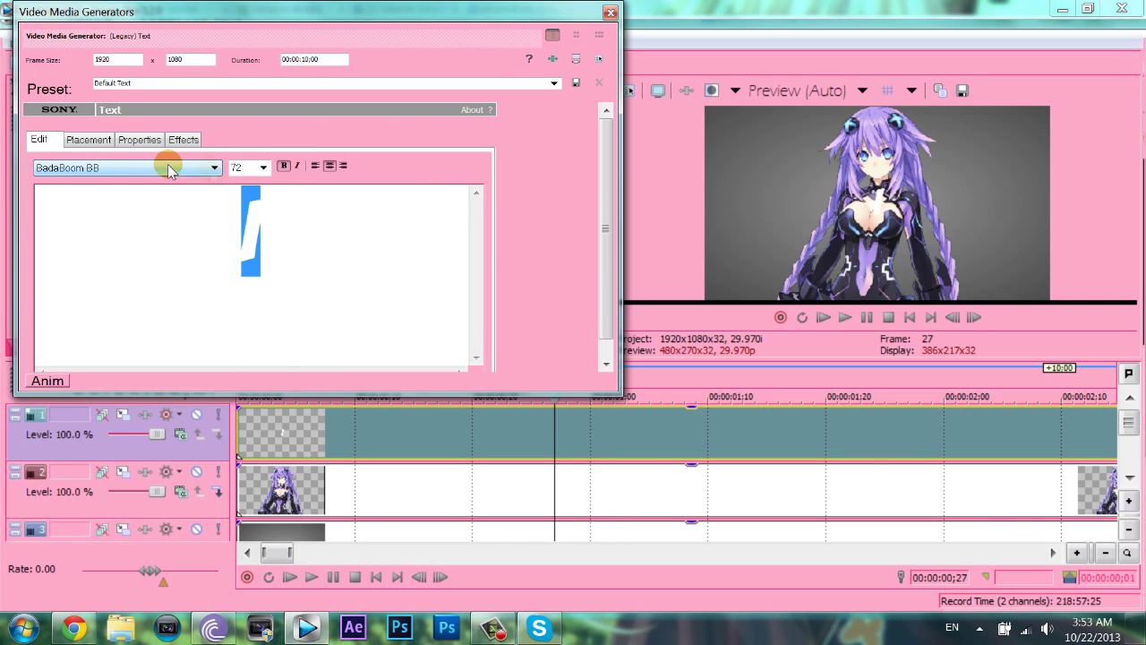
# Step: Place the "I" beside the character's head at about -0.412, -0.416 and set its colour to RGB 189, 166, 241 with 0.857 scaling
pyautogui.click(88, 140)
pyautogui.moveTo(158, 283); pyautogui.dragTo(116, 253)
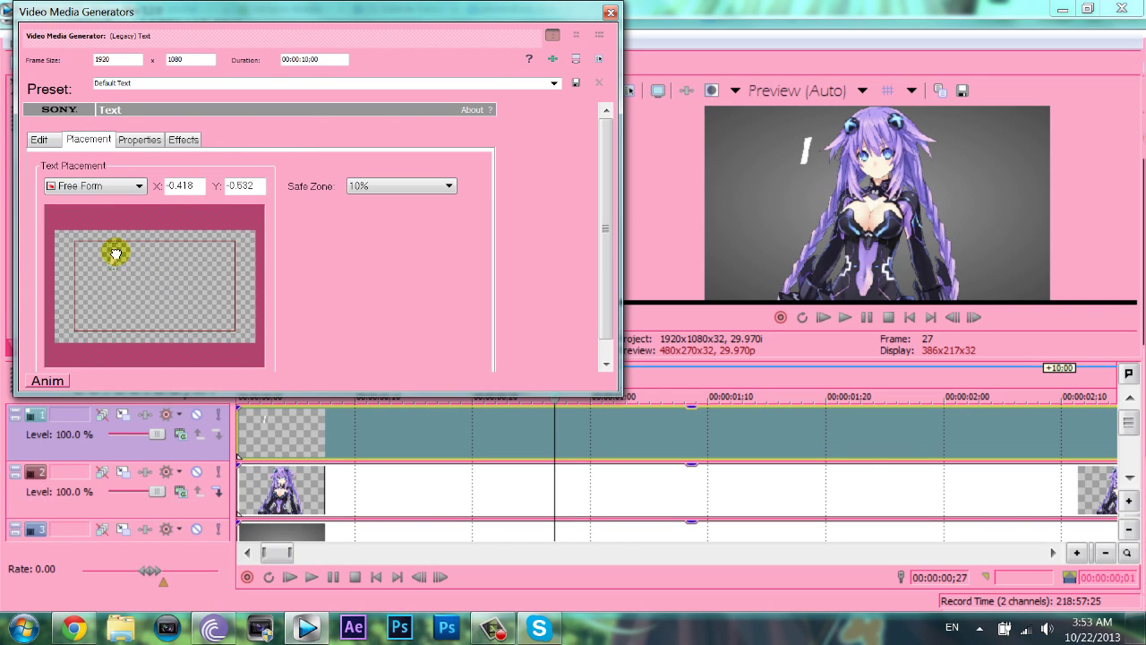
pyautogui.click(139, 140)
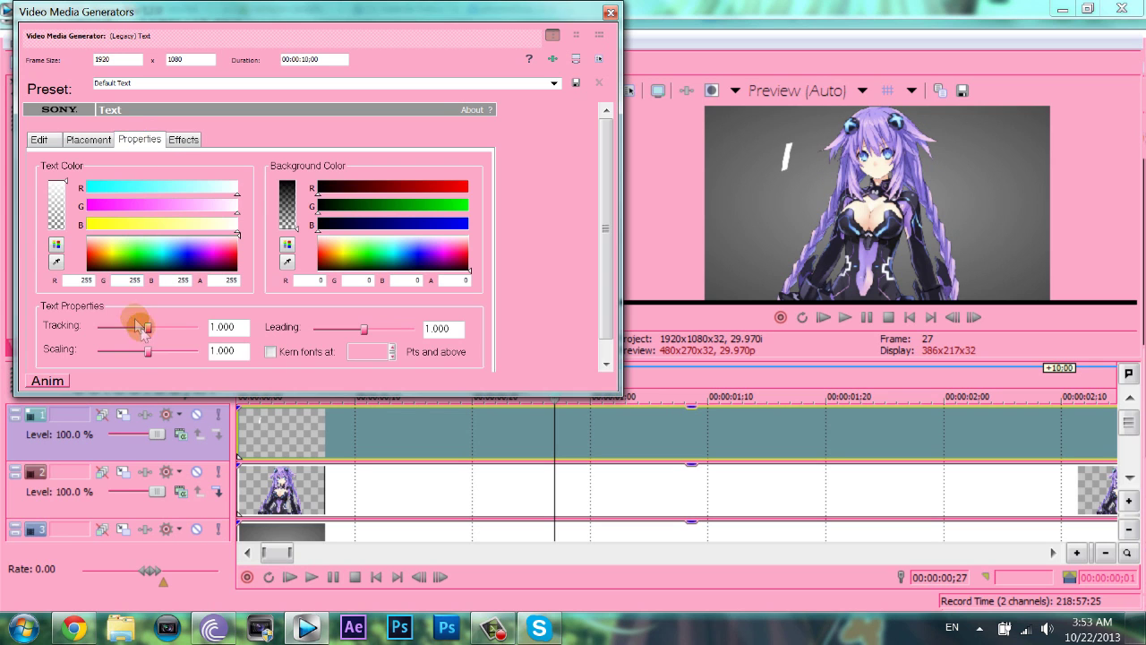
pyautogui.click(90, 140)
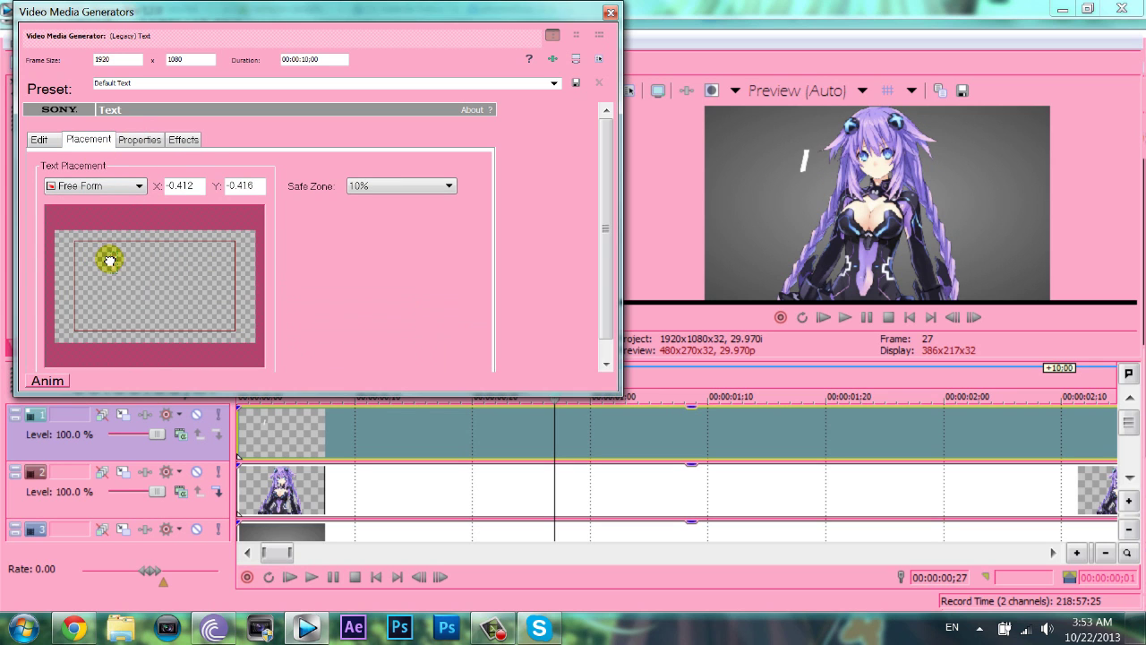
pyautogui.click(139, 139)
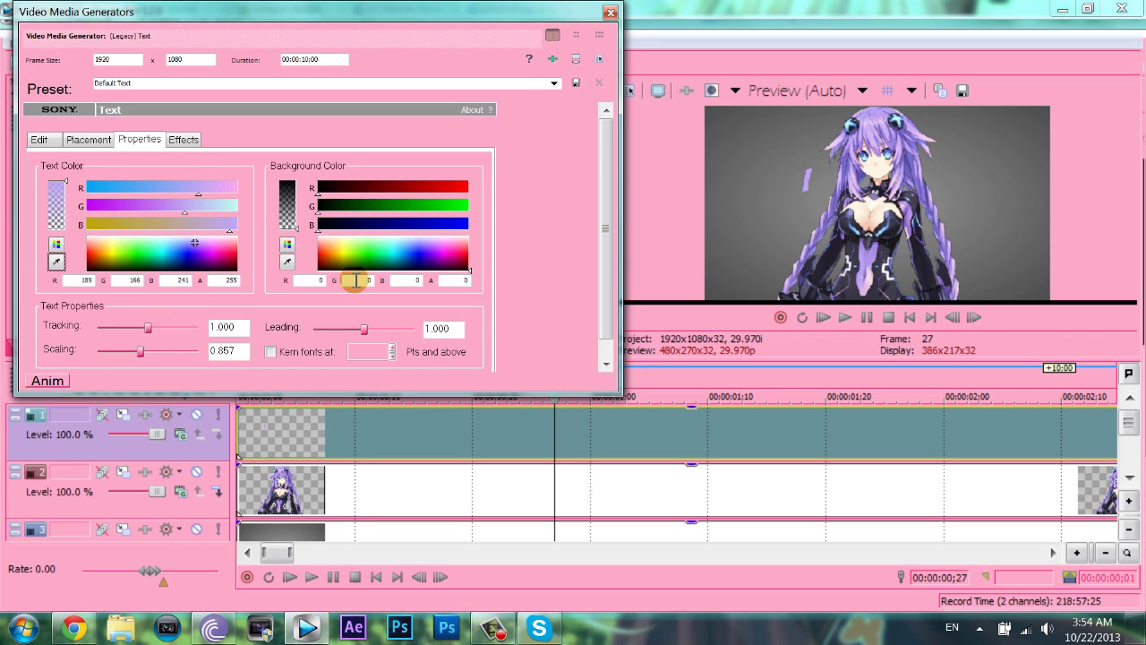
# Step: Draw a white outline around the "I" with feather 0.000 and width 0.035
pyautogui.click(184, 140)
pyautogui.click(241, 182)
pyautogui.click(230, 230)
pyautogui.click(257, 302)
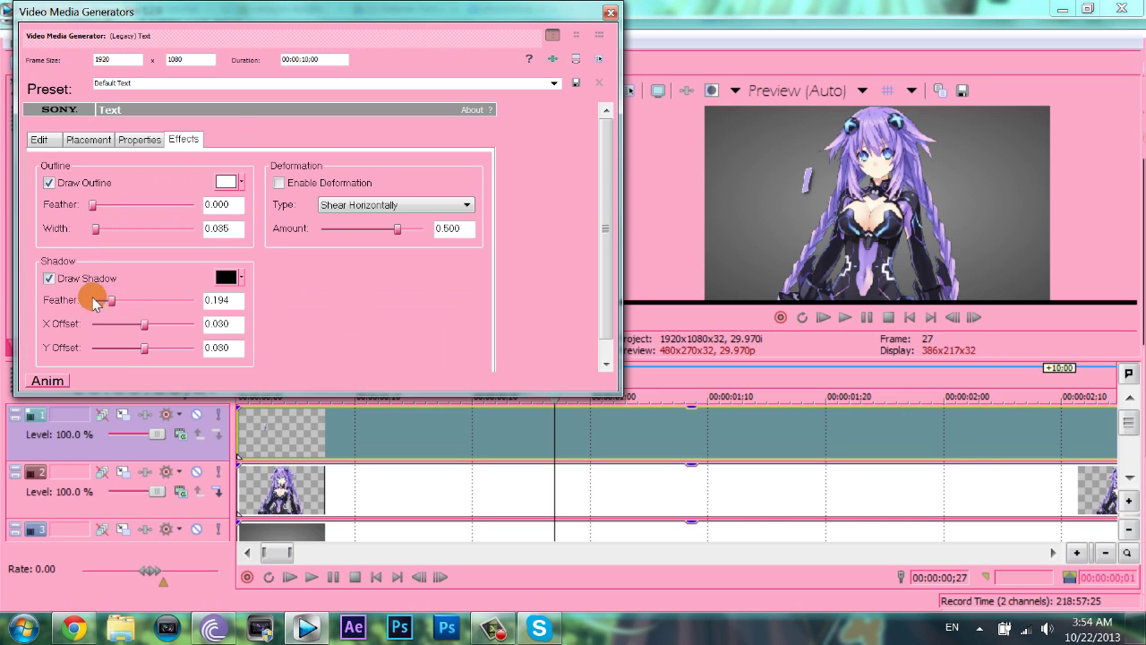
# Step: Set the text shadow's feather to 0.000 and sample its light purple colour from the "I" in the preview
pyautogui.moveTo(93, 297); pyautogui.dragTo(91, 299)
pyautogui.click(241, 278)
pyautogui.click(223, 328)
pyautogui.click(804, 179)
pyautogui.click(543, 346)
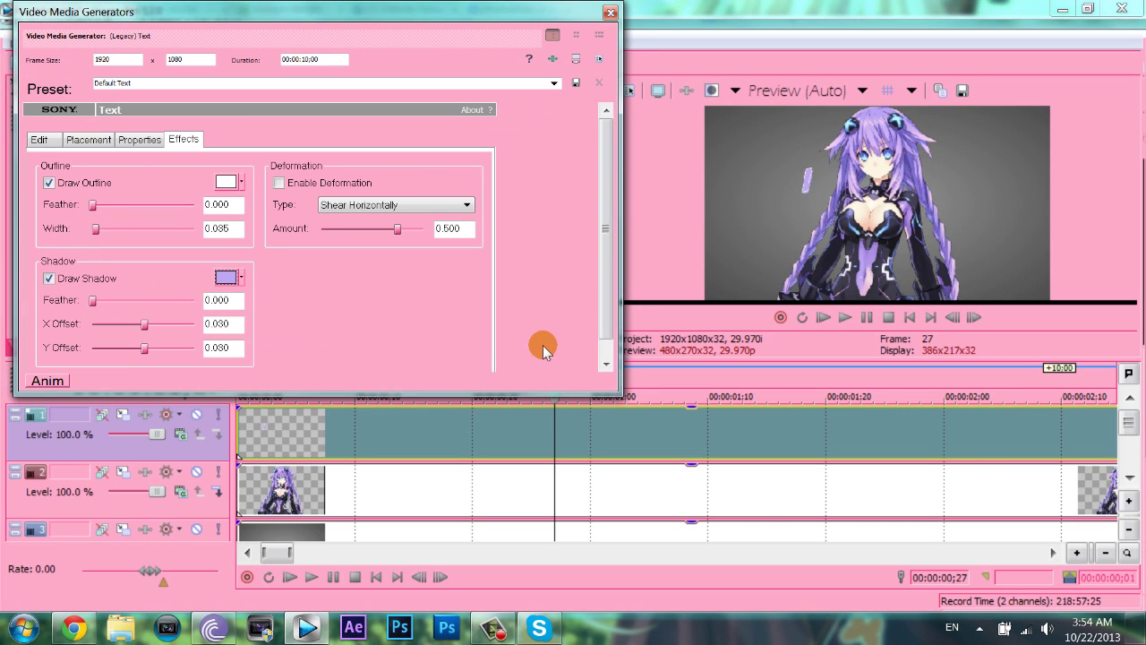
# Step: Refine the shadow colour of the "I" and fine-tune the letter's placement beside the character
pyautogui.click(226, 277)
pyautogui.click(330, 328)
pyautogui.click(389, 328)
pyautogui.click(226, 278)
pyautogui.click(392, 325)
pyautogui.click(88, 140)
pyautogui.click(116, 270)
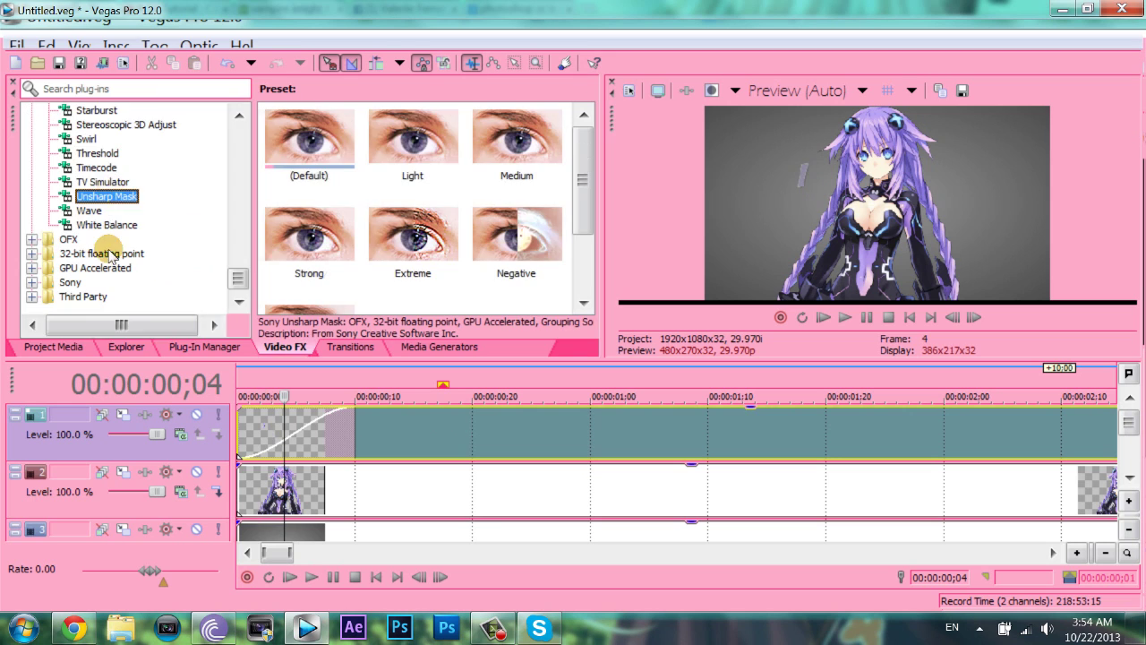
# Step: Apply the default Zoom transition to the fade-in of the "I" event and centre it on the letter at about 0.280, 0.641
pyautogui.click(350, 348)
pyautogui.scroll(1, 140, 262)
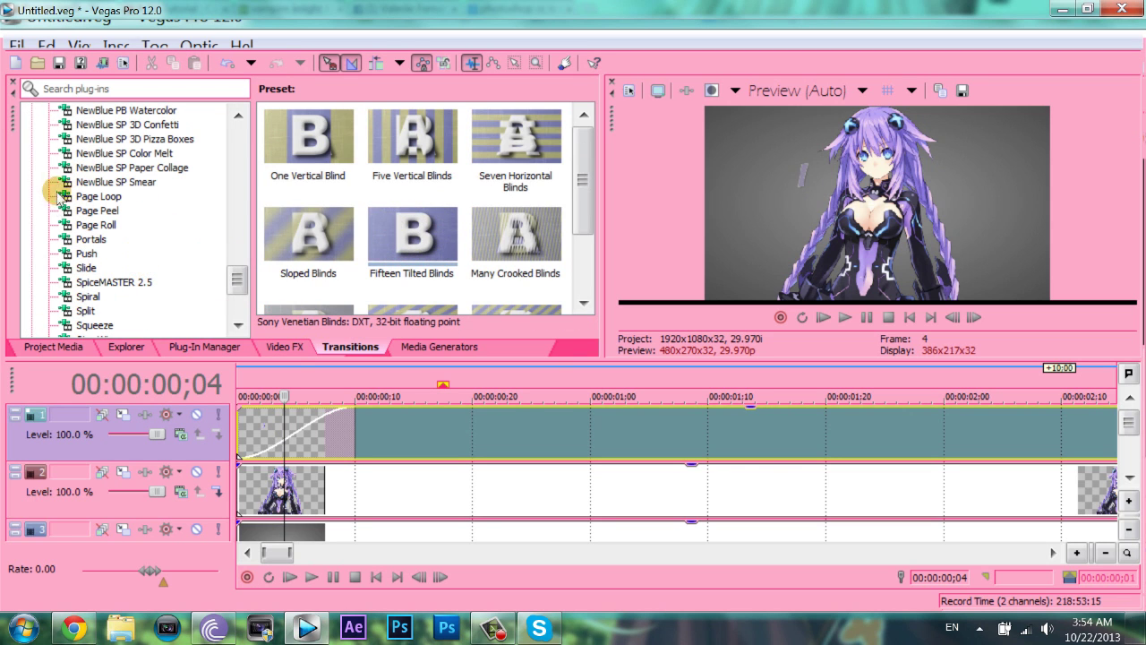
pyautogui.scroll(-2, 90, 269)
pyautogui.click(89, 296)
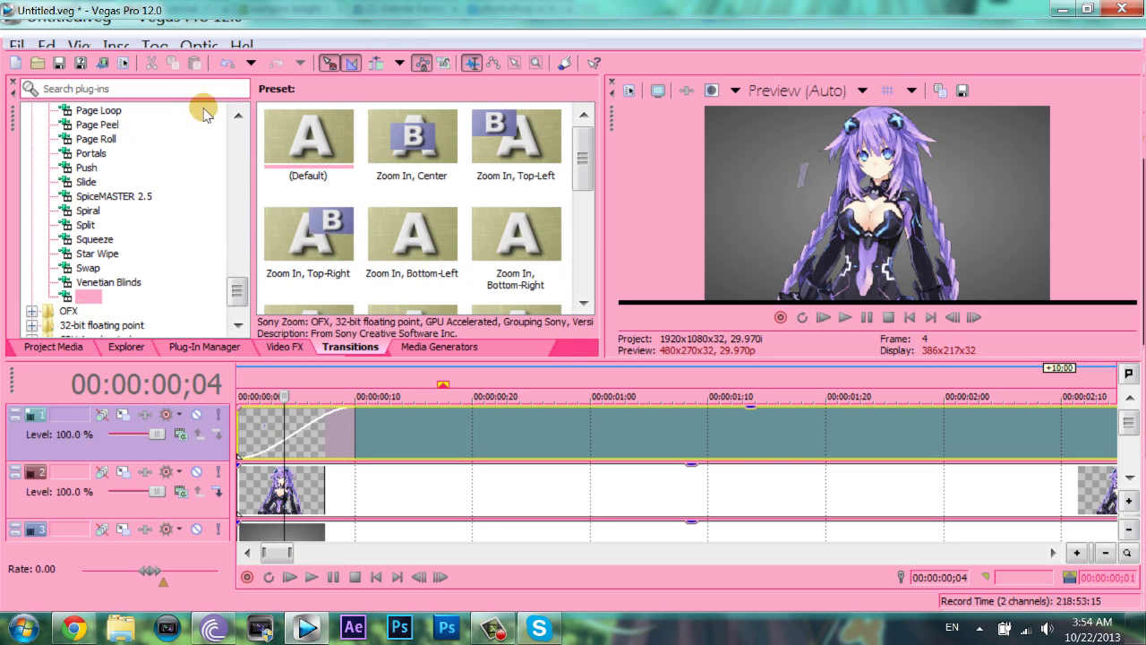
pyautogui.doubleClick(172, 298)
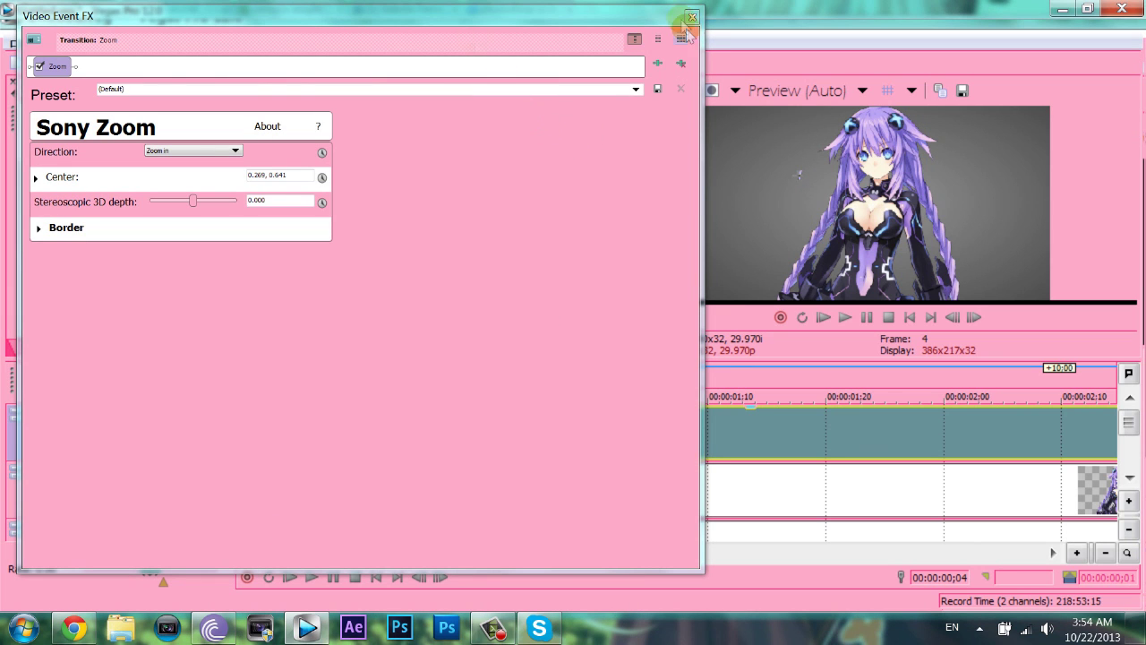
pyautogui.click(693, 17)
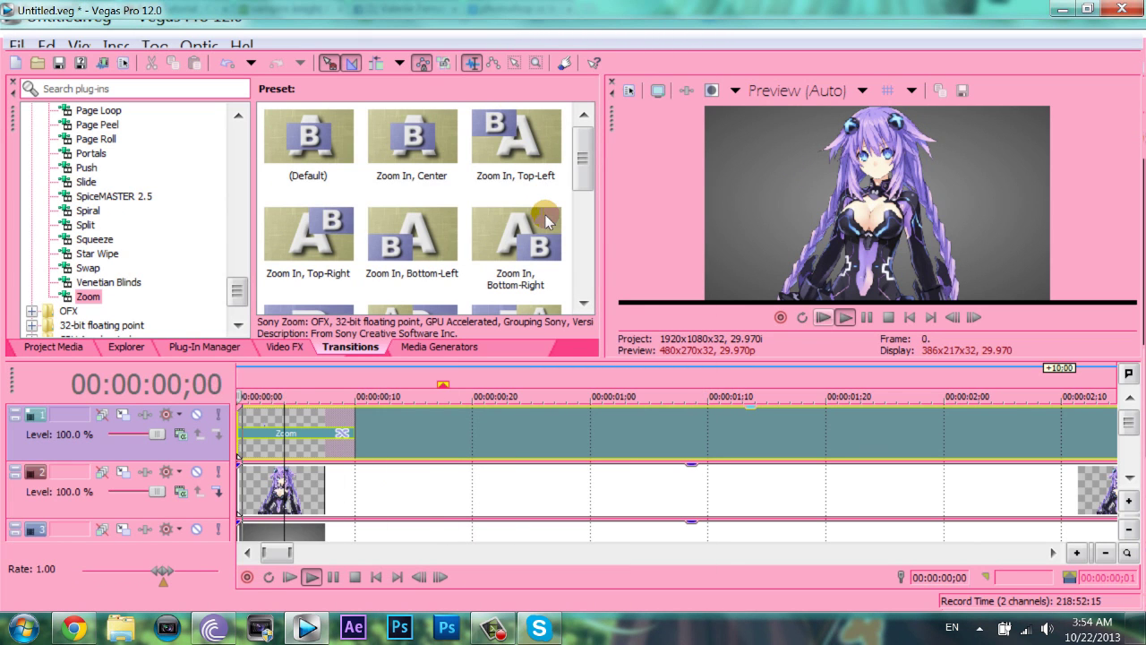
pyautogui.press('Return')
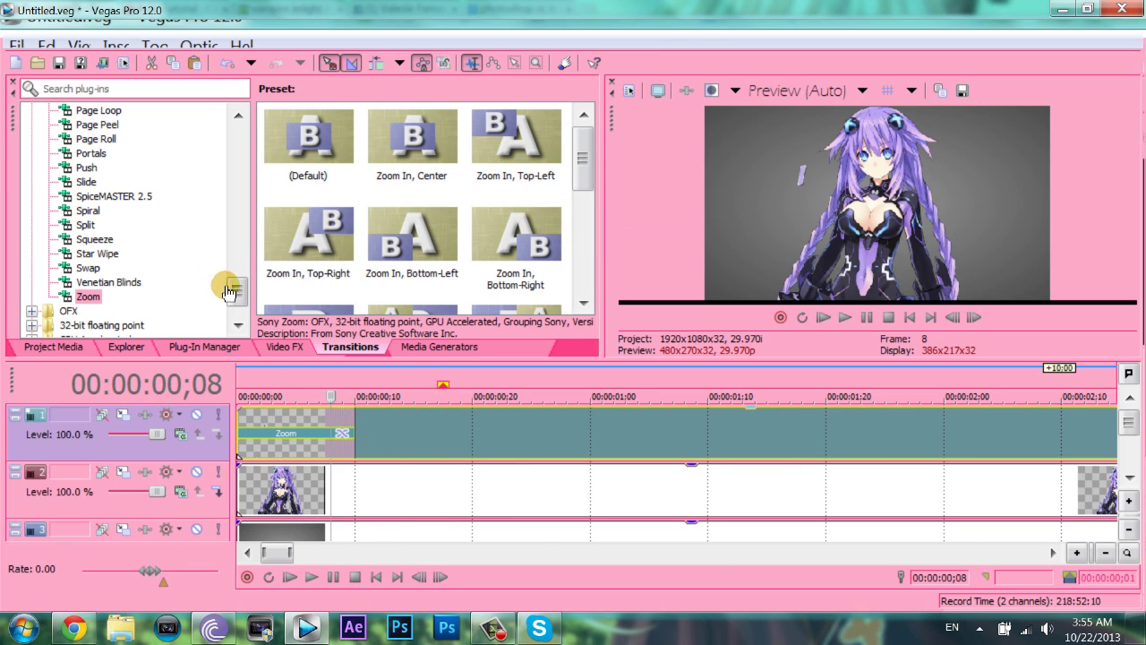
pyautogui.doubleClick(539, 110)
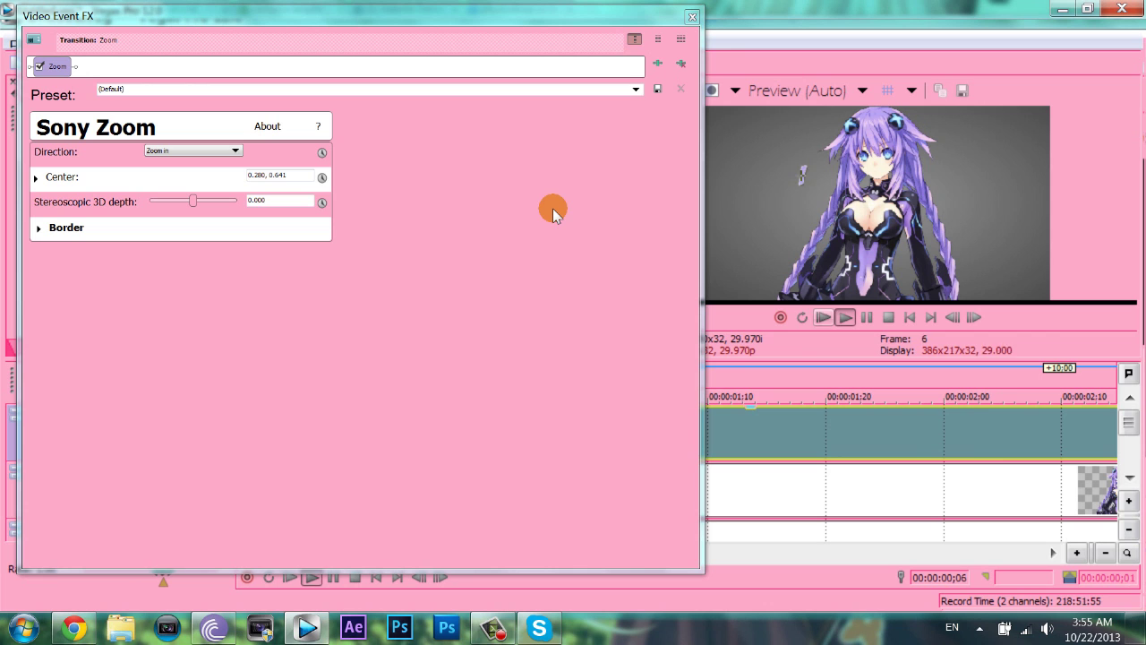
pyautogui.click(692, 17)
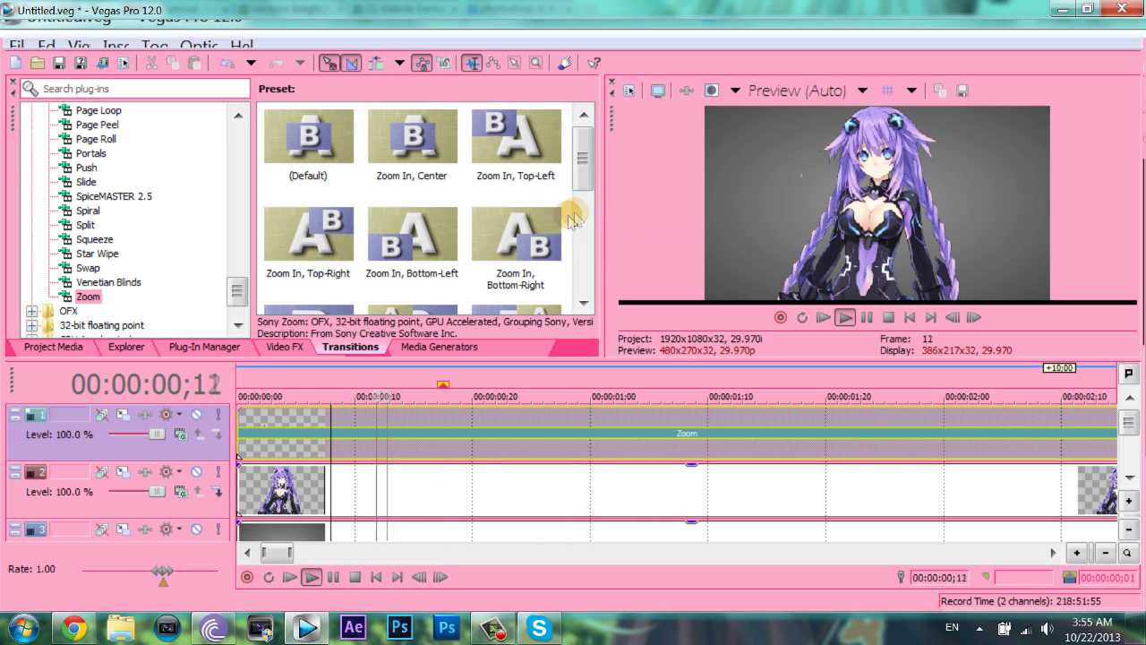
# Step: Shorten the Zoom transition on the "I" event to about 8 frames and play back the animation
pyautogui.press('space')
pyautogui.moveTo(292, 554); pyautogui.dragTo(309, 554)
pyautogui.moveTo(684, 432); pyautogui.dragTo(272, 438)
pyautogui.click(825, 318)
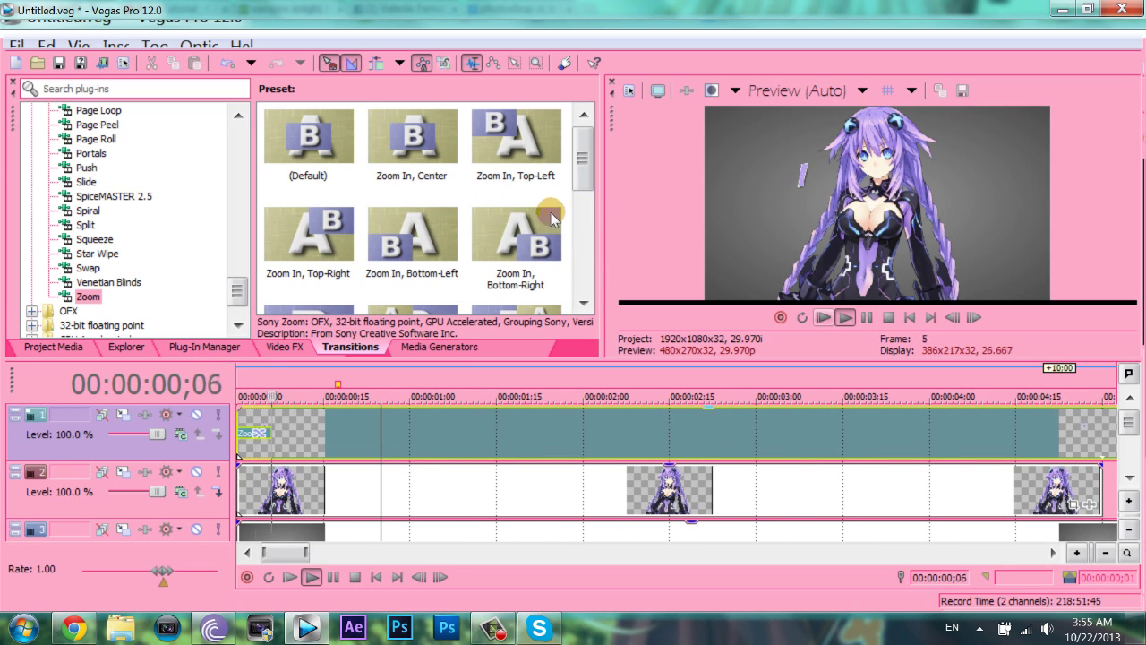
pyautogui.press('space')
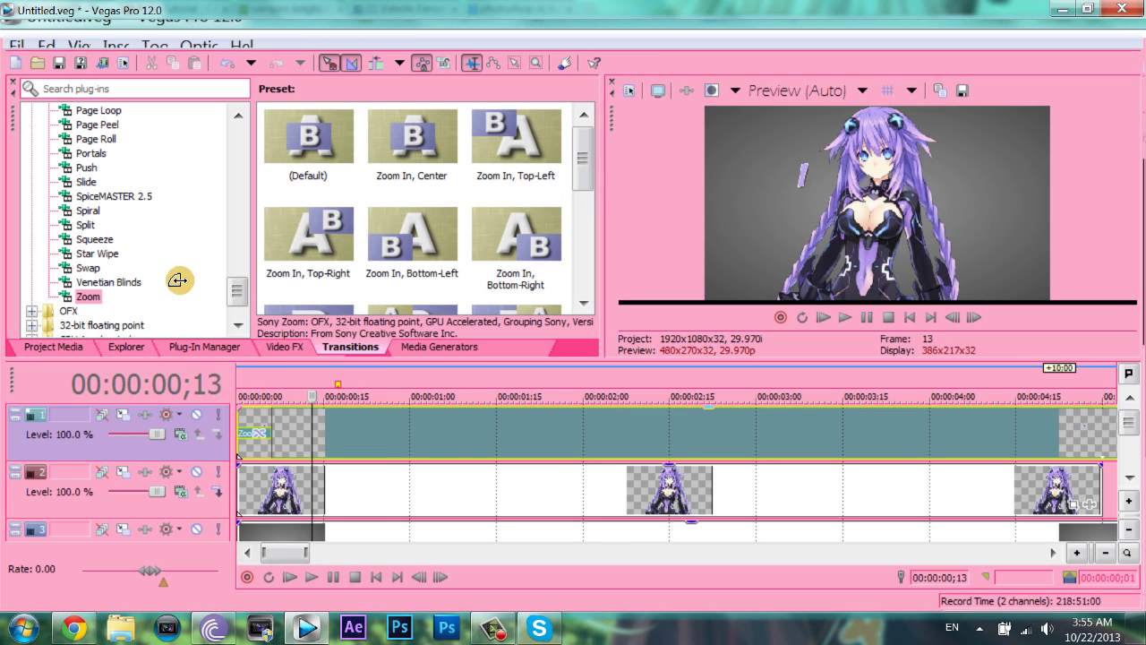
pyautogui.press('space')
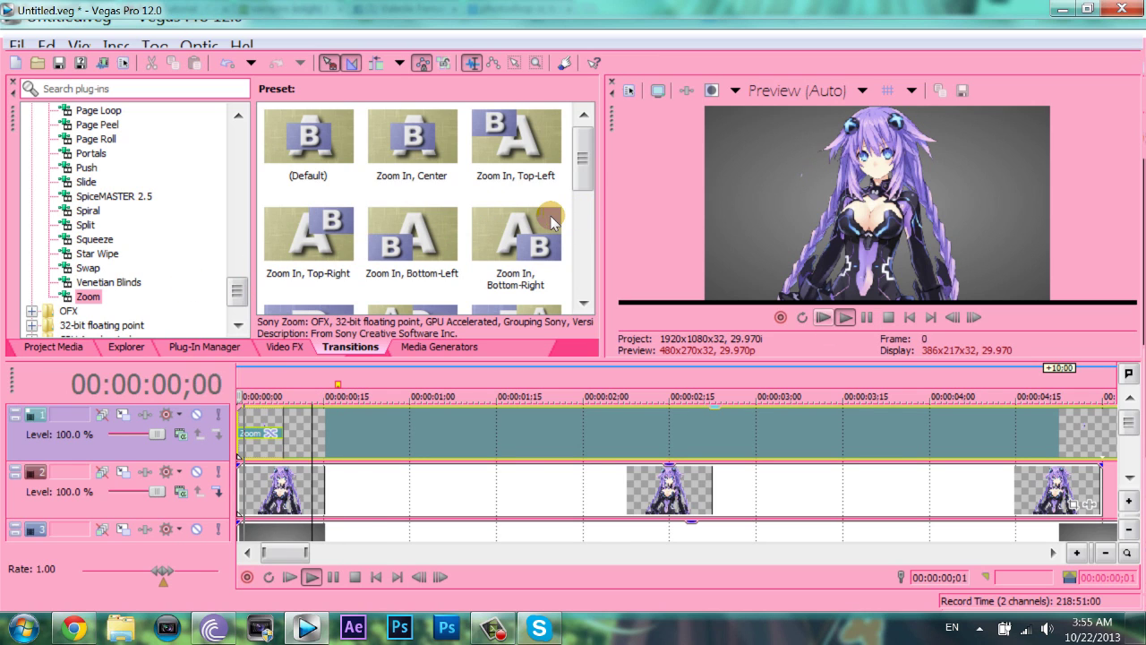
pyautogui.press('Return')
# Step: Insert a video track above the "I" event and paste a new copy of that event at the track's start
pyautogui.rightClick(53, 278)
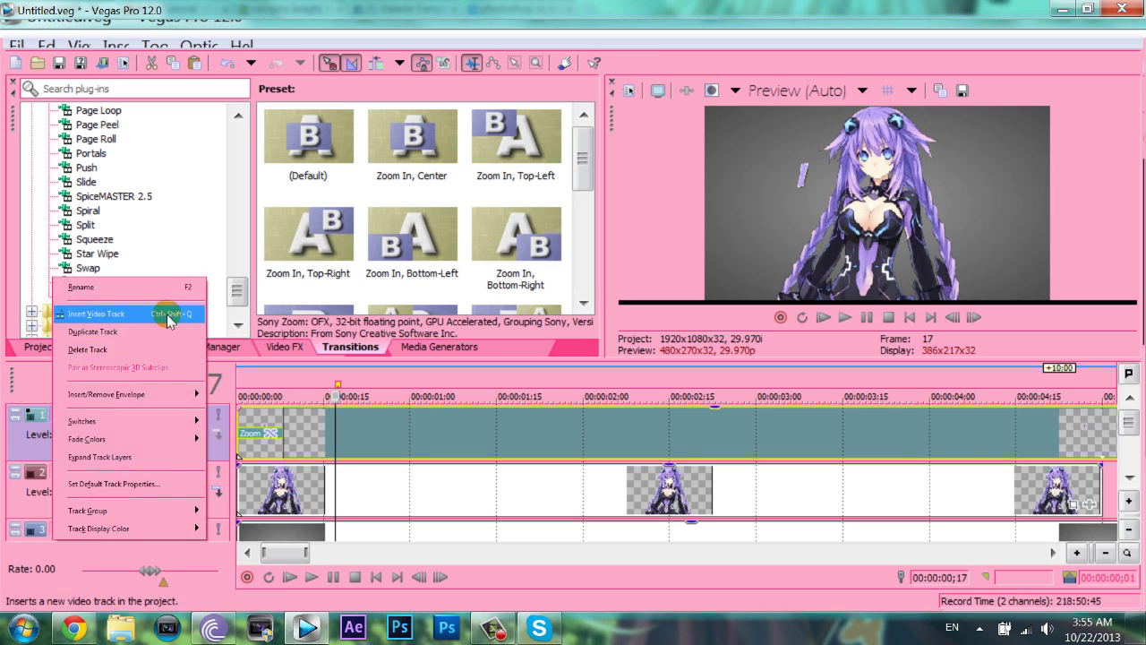
pyautogui.click(168, 318)
pyautogui.rightClick(230, 314)
pyautogui.click(252, 251)
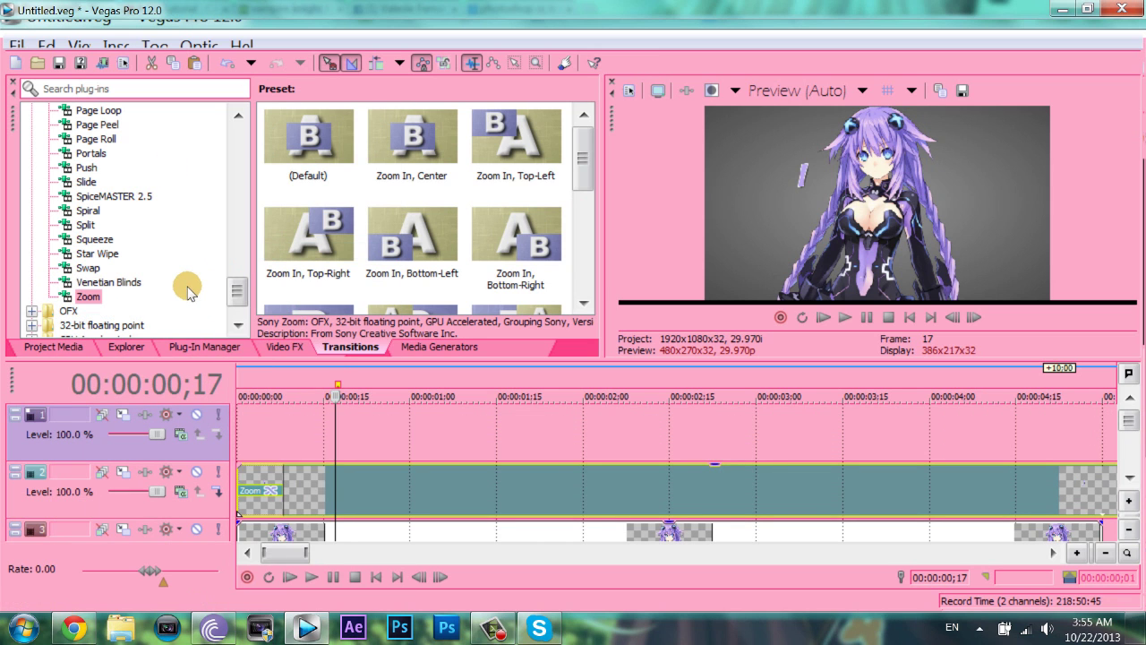
pyautogui.rightClick(188, 285)
pyautogui.click(301, 299)
pyautogui.click(528, 223)
pyautogui.moveTo(372, 280); pyautogui.dragTo(186, 298)
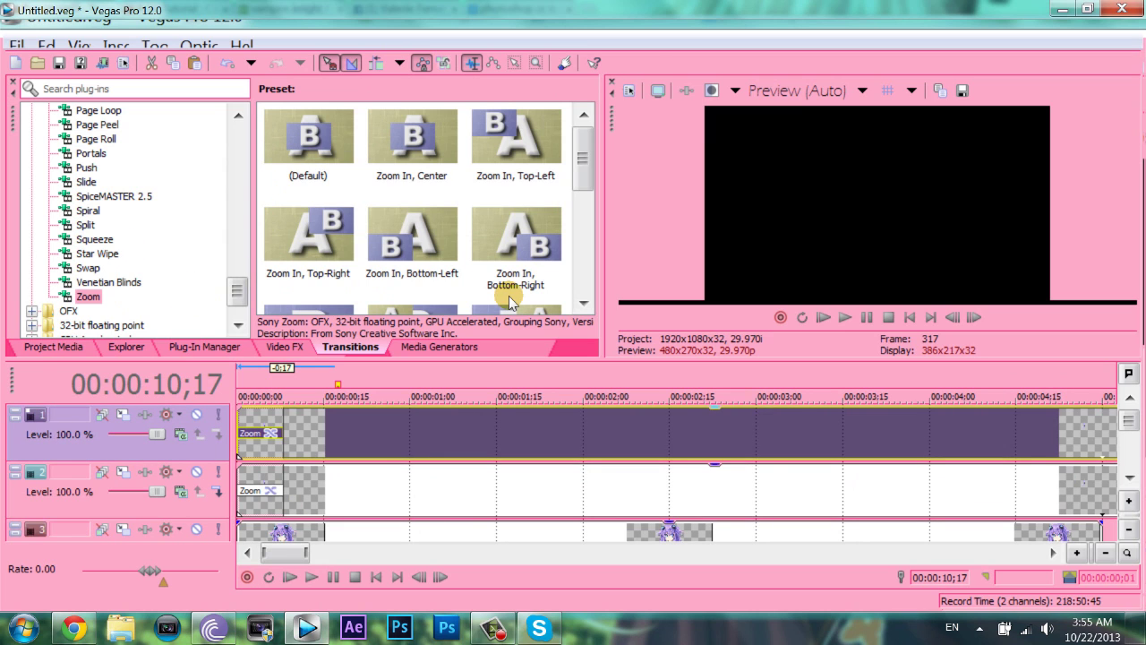
# Step: Split both text events at about two seconds and delete the remaining parts
pyautogui.click(509, 295)
pyautogui.click(397, 294)
pyautogui.press('s')
pyautogui.click(465, 293)
pyautogui.press('Delete')
pyautogui.click(397, 328)
pyautogui.press('s')
pyautogui.click(417, 325)
pyautogui.press('Delete')
# Step: Change the copied event's text to "LIKE" and place it beside the character at about 0.531, 0.026
pyautogui.click(492, 423)
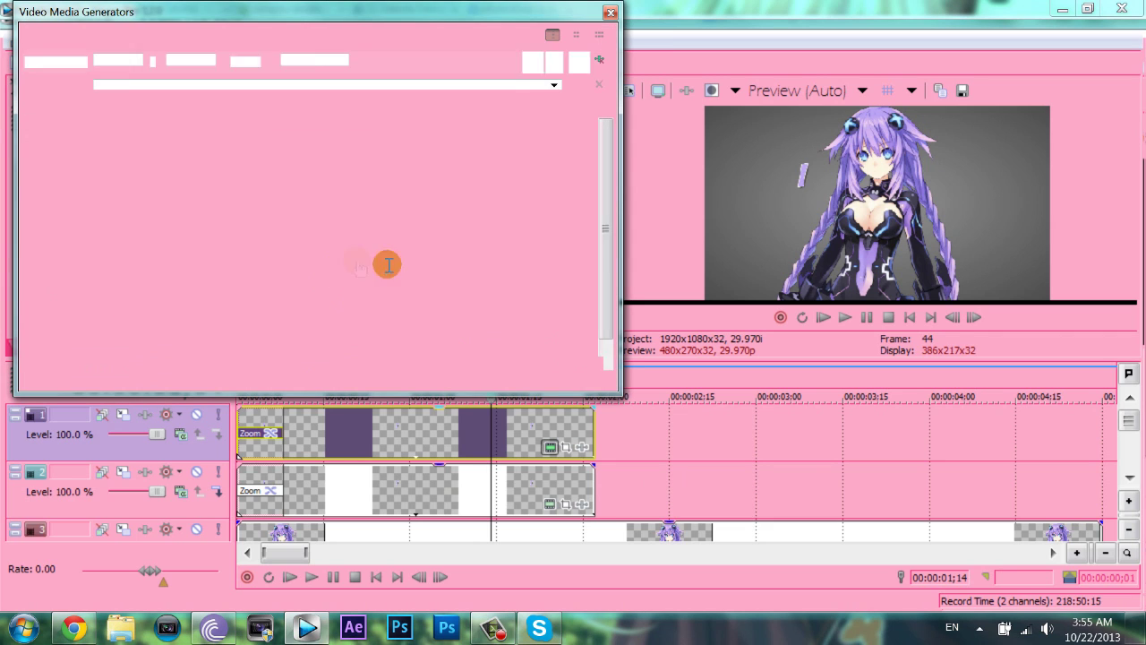
pyautogui.write('LIKE')
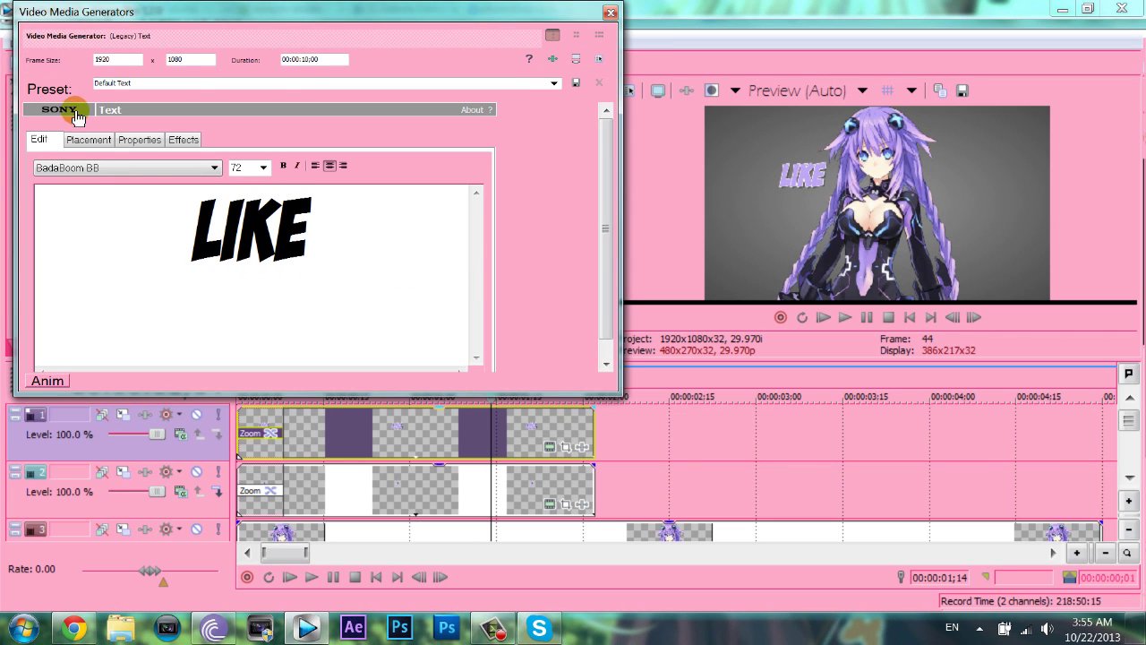
pyautogui.click(88, 140)
pyautogui.moveTo(110, 267); pyautogui.dragTo(208, 285)
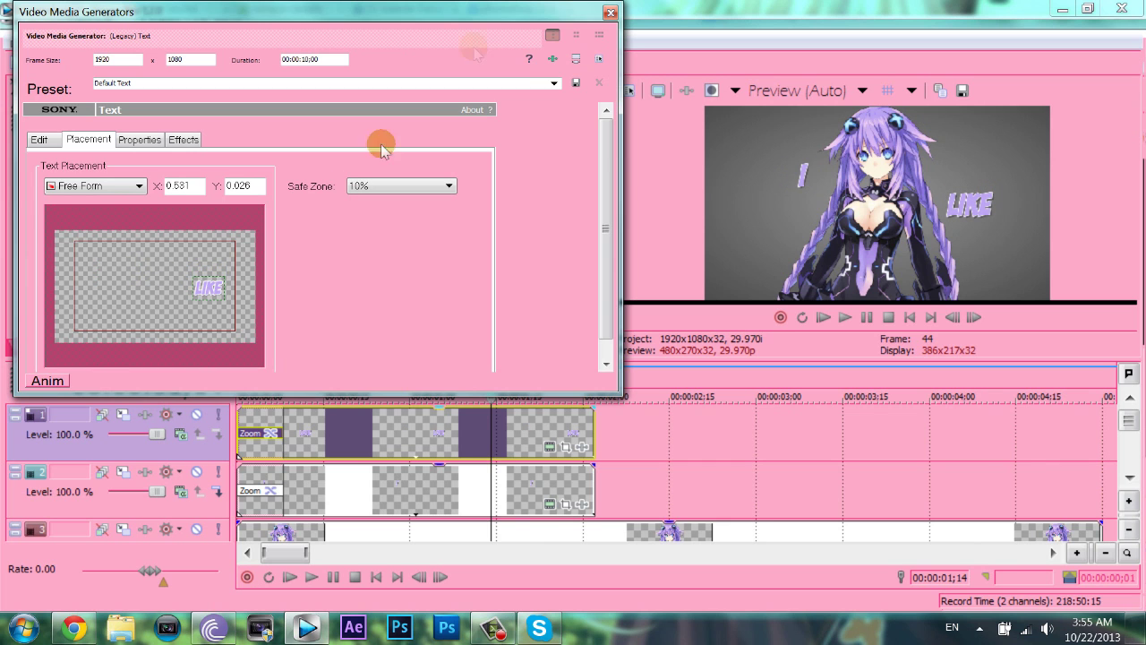
pyautogui.click(611, 14)
# Step: Centre the Zoom transition of the "LIKE" event on the word at about 0.767, 0.493 and preview it
pyautogui.click(271, 433)
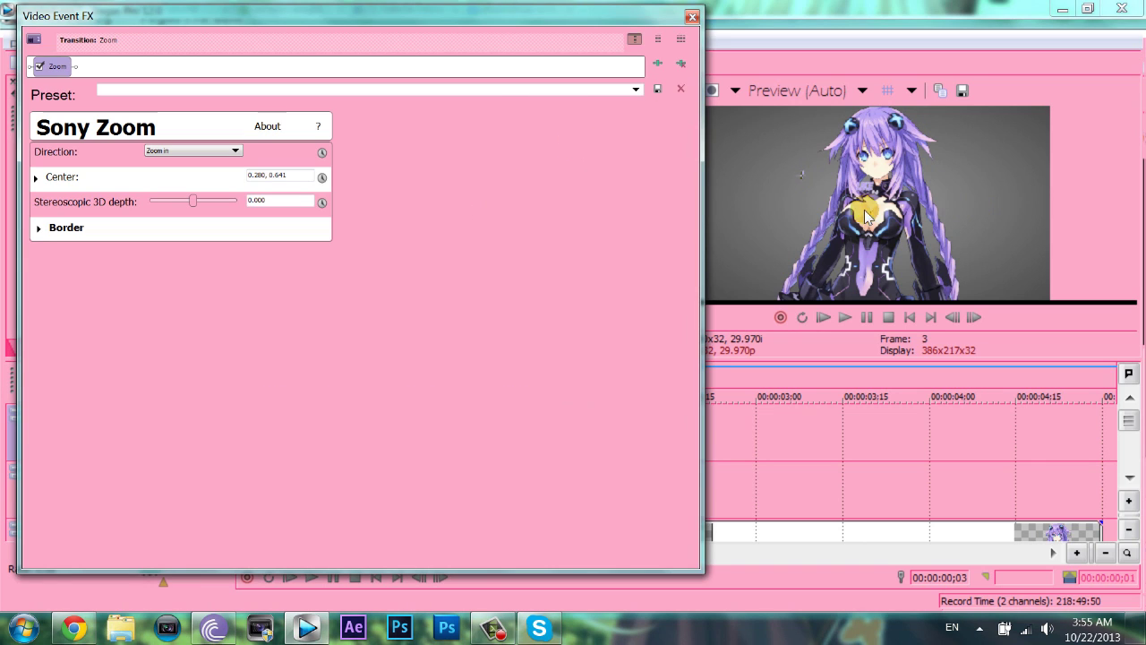
pyautogui.moveTo(543, 125); pyautogui.dragTo(645, 141)
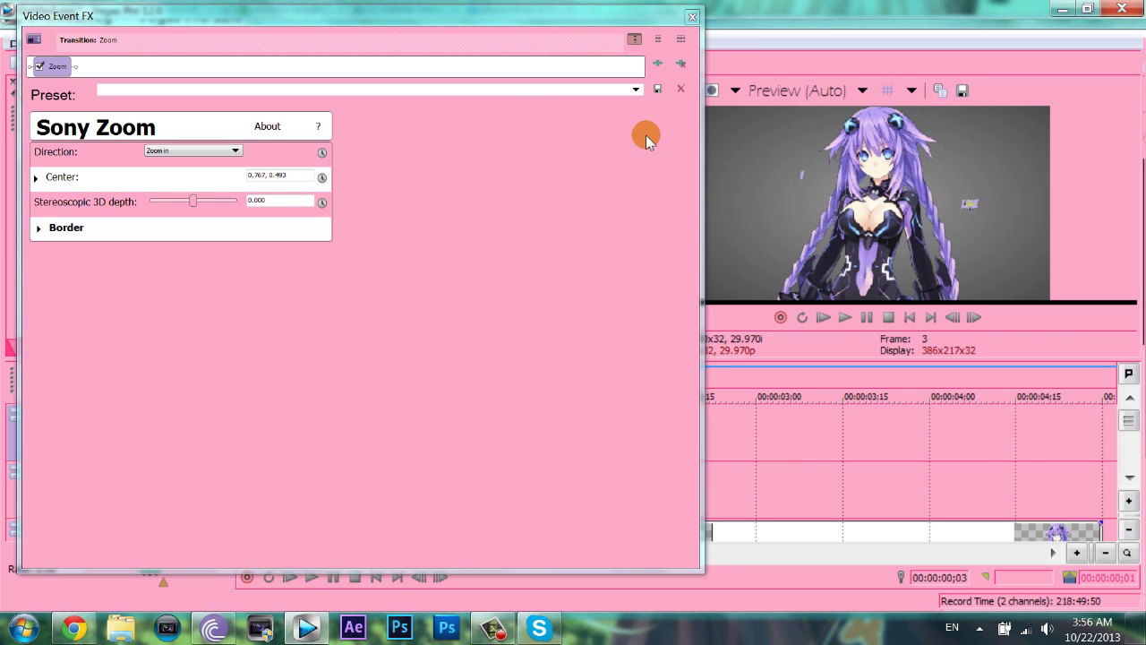
pyautogui.moveTo(645, 135); pyautogui.dragTo(564, 212)
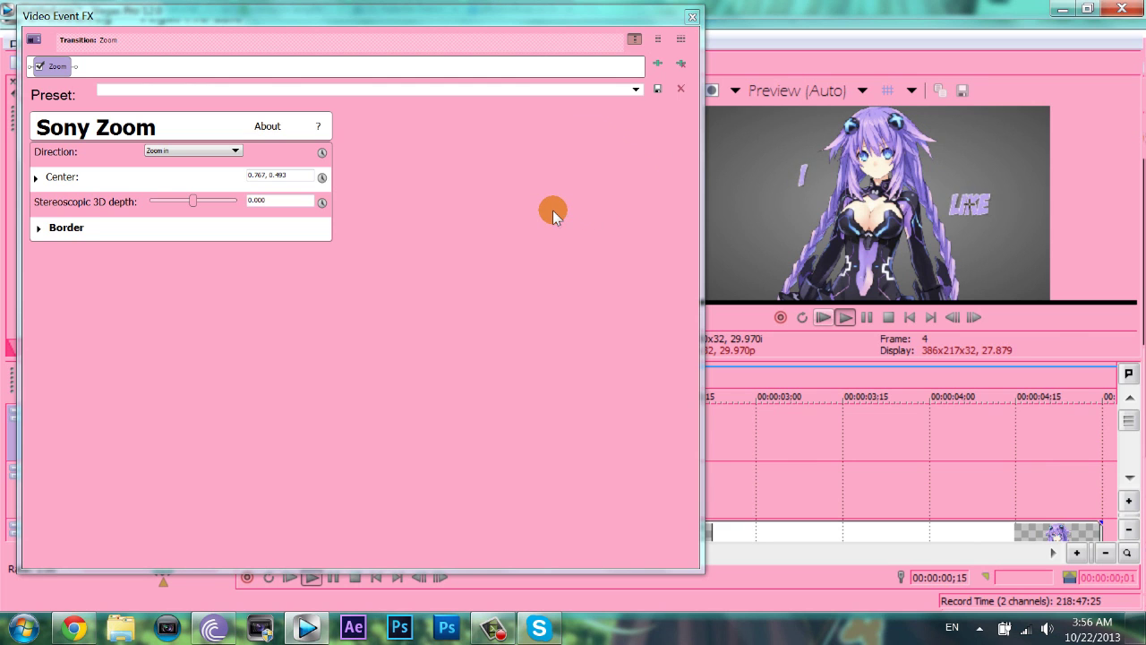
pyautogui.click(692, 18)
# Step: Insert a video track above the "LIKE" event and paste a new copy of that event at the track's start
pyautogui.rightClick(126, 422)
pyautogui.click(120, 328)
pyautogui.rightClick(323, 488)
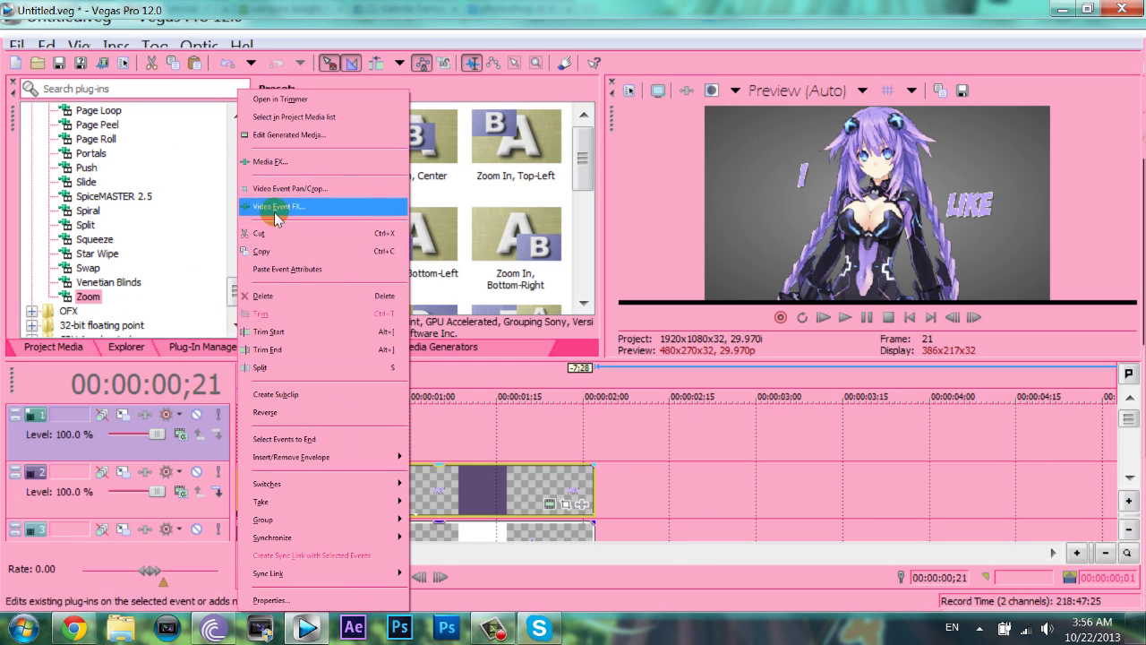
pyautogui.click(267, 250)
pyautogui.rightClick(309, 411)
pyautogui.click(304, 286)
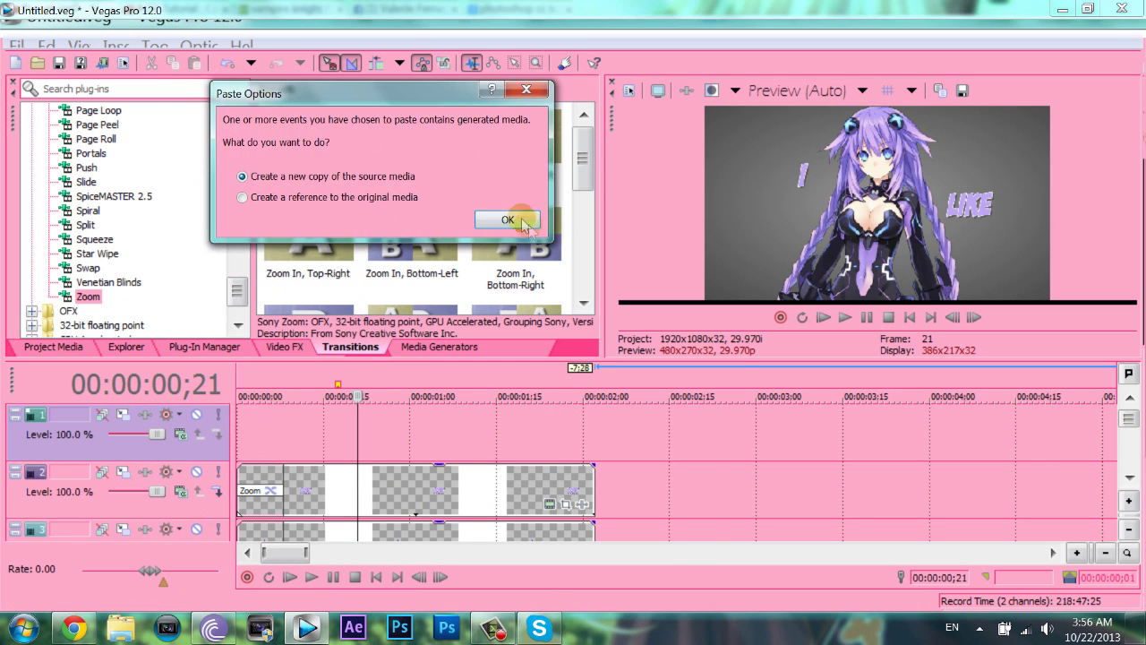
pyautogui.click(525, 217)
# Step: Change the new copy's text to "THAT" and place it in the frame's lower-left area at about -0.679, 0.543
pyautogui.click(550, 447)
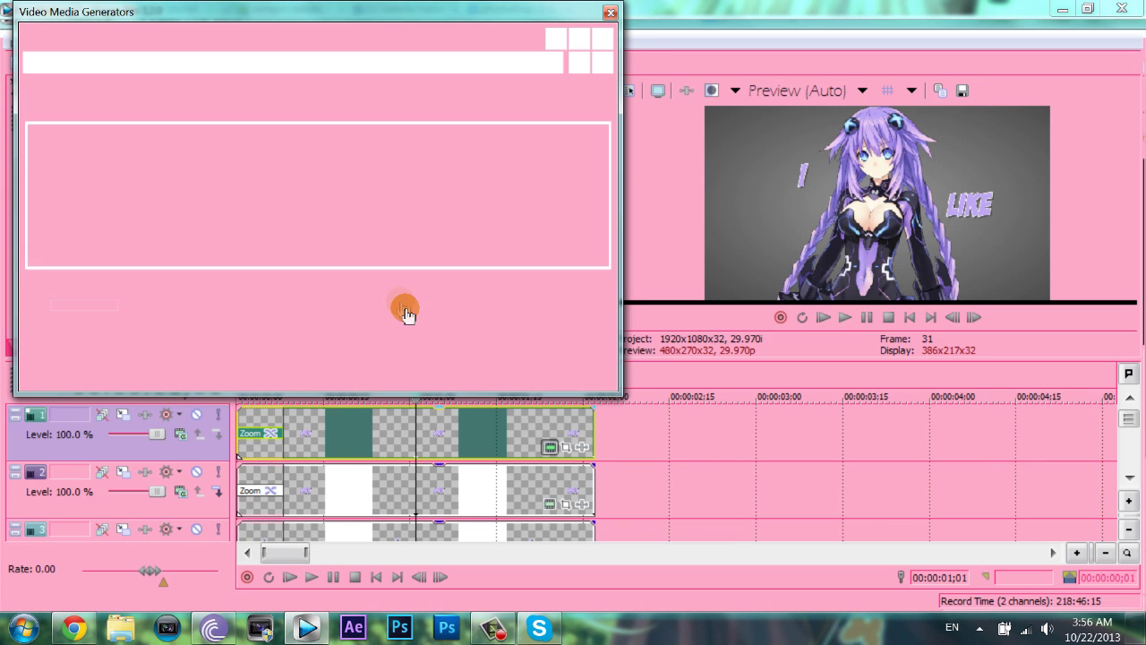
pyautogui.moveTo(447, 261); pyautogui.dragTo(1, 92)
pyautogui.write('THAT')
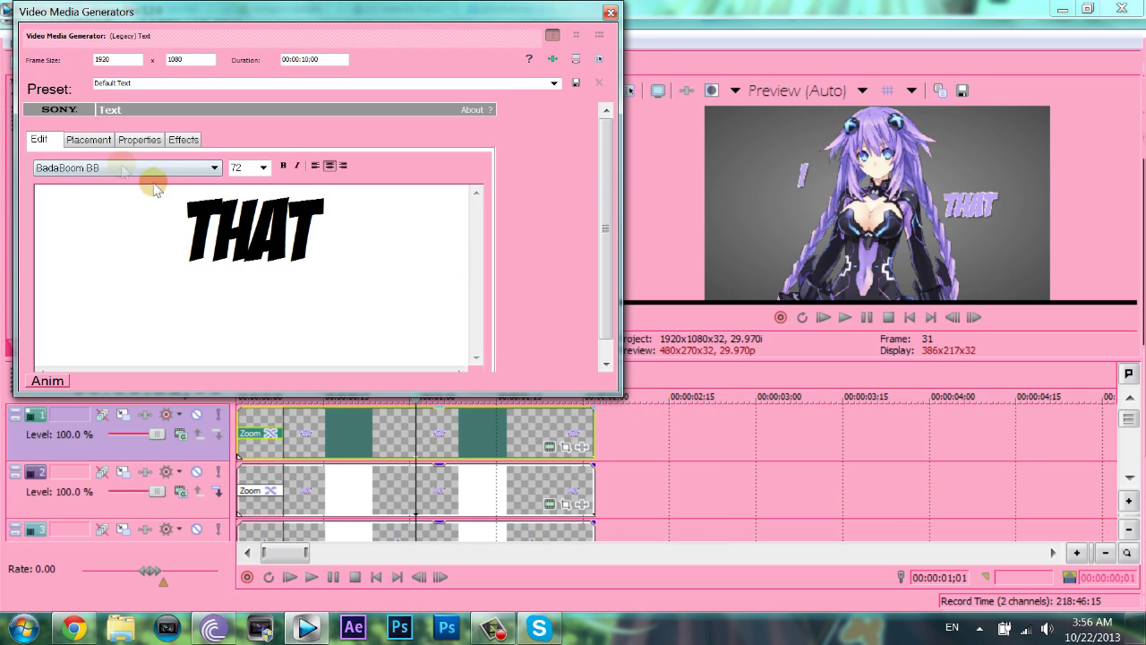
pyautogui.click(88, 140)
pyautogui.moveTo(106, 312)
pyautogui.mouseDown()
pyautogui.moveTo(18, 318)
pyautogui.moveTo(83, 305)
pyautogui.moveTo(93, 321)
pyautogui.mouseUp()
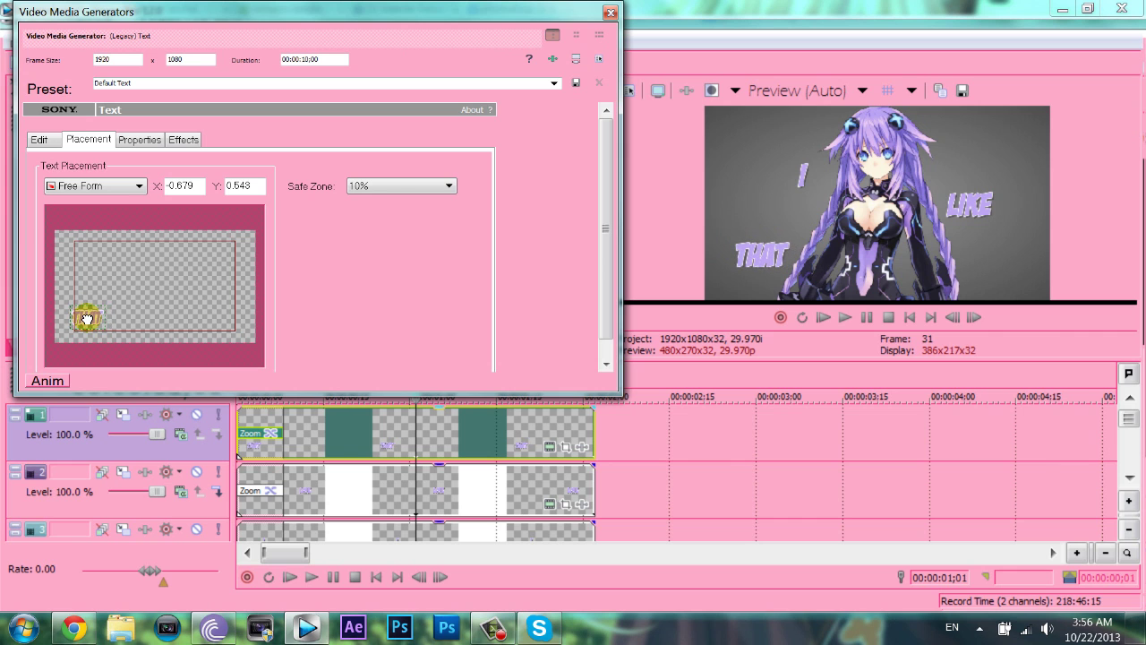
# Step: Centre the Zoom transition of the "THAT" event on the word at about 0.166, 0.217 and preview it
pyautogui.click(610, 12)
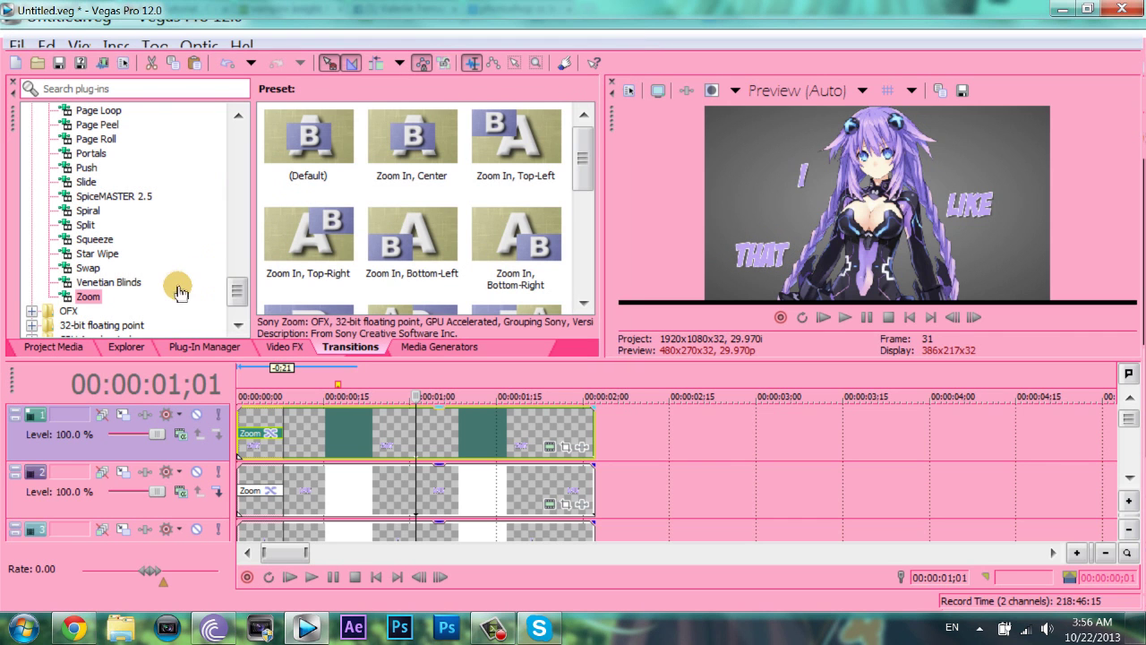
pyautogui.press('Right')
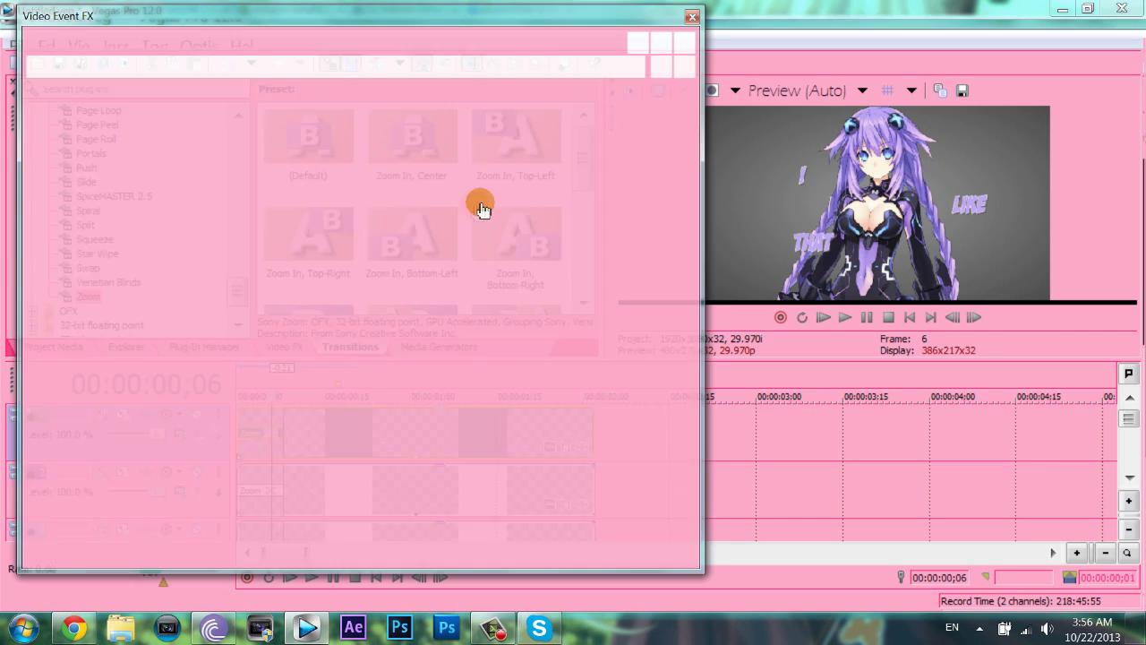
pyautogui.moveTo(531, 165); pyautogui.dragTo(512, 171)
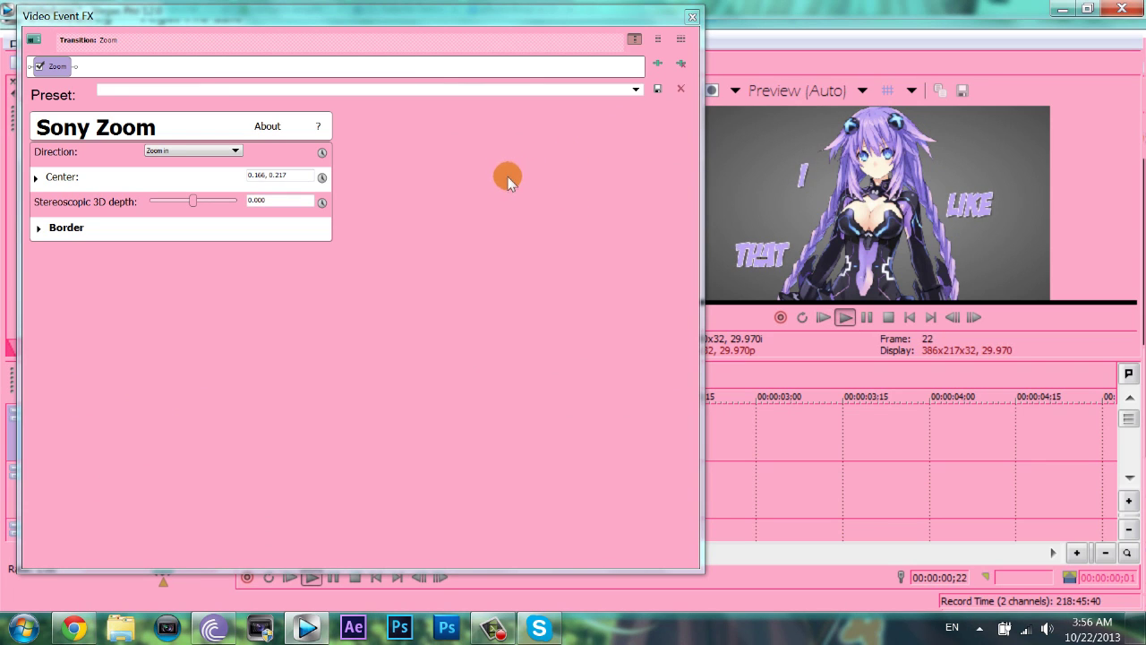
pyautogui.click(474, 69)
pyautogui.click(690, 18)
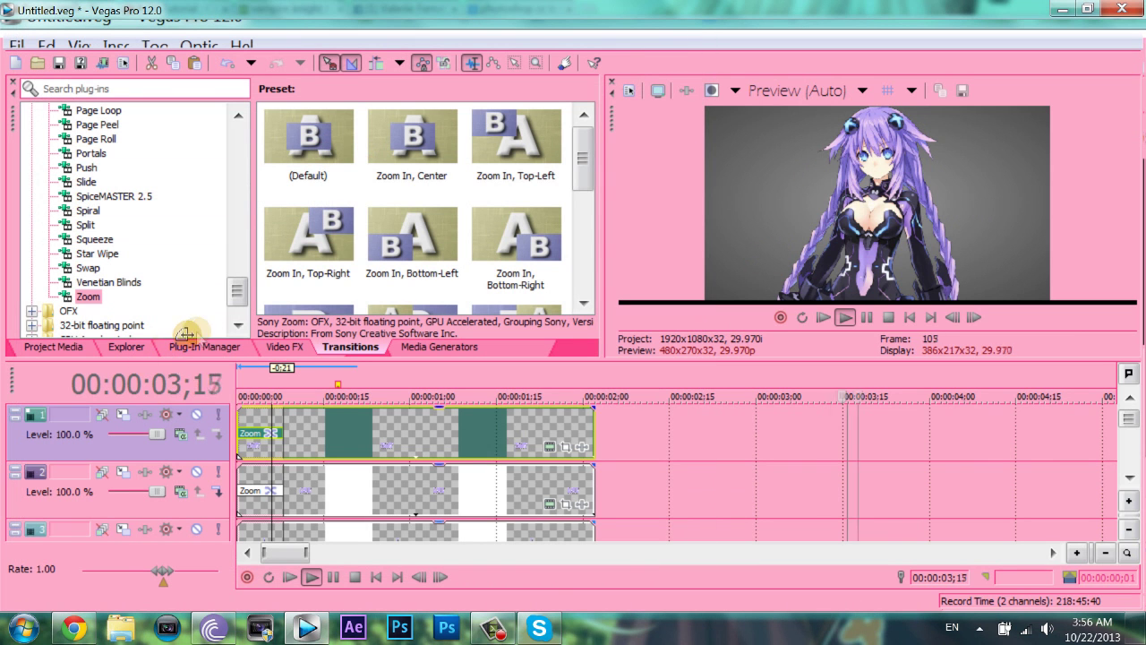
pyautogui.press('Return')
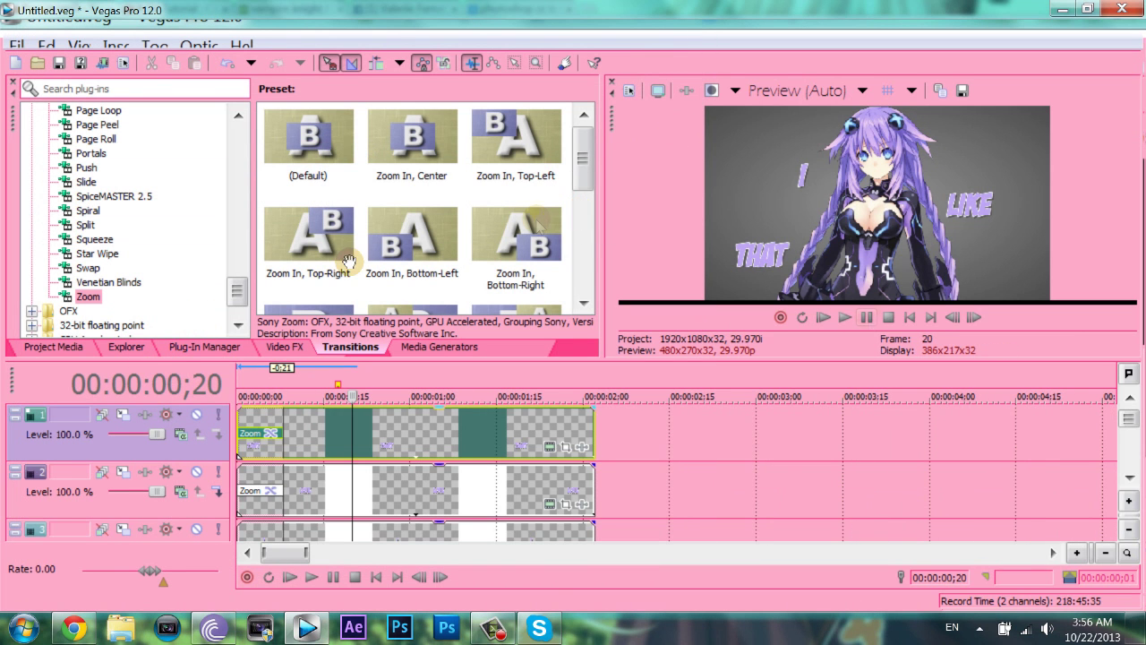
# Step: Make the tracks below the top text track its compositing children and open the parent track's motion settings
pyautogui.click(218, 492)
pyautogui.scroll(-2, 755, 315)
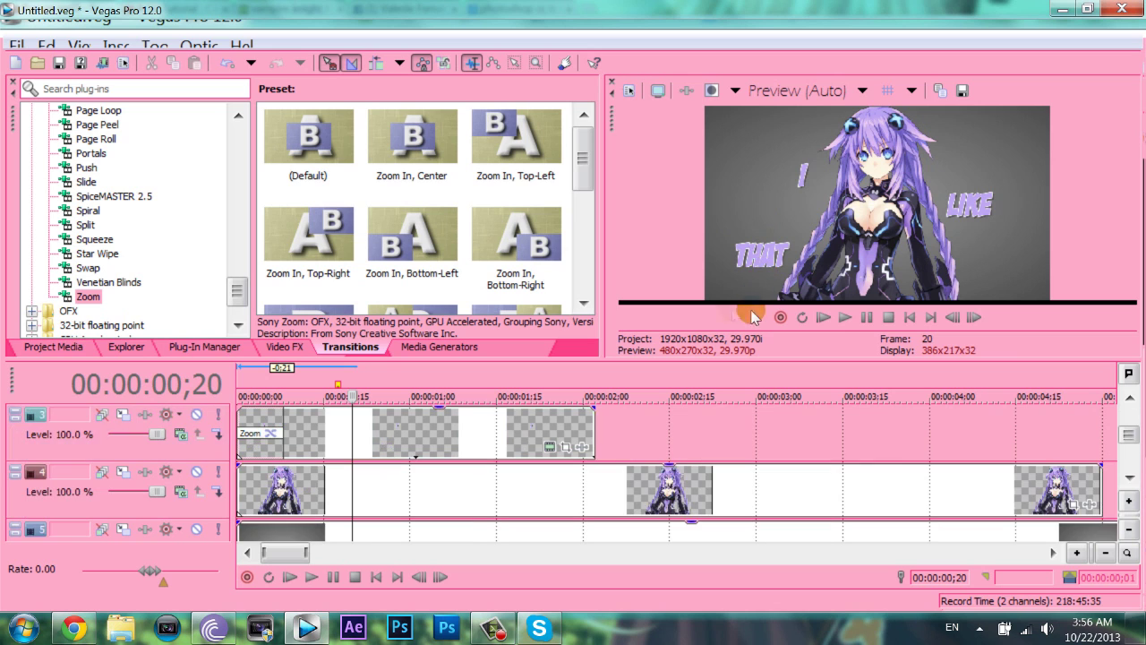
pyautogui.click(217, 435)
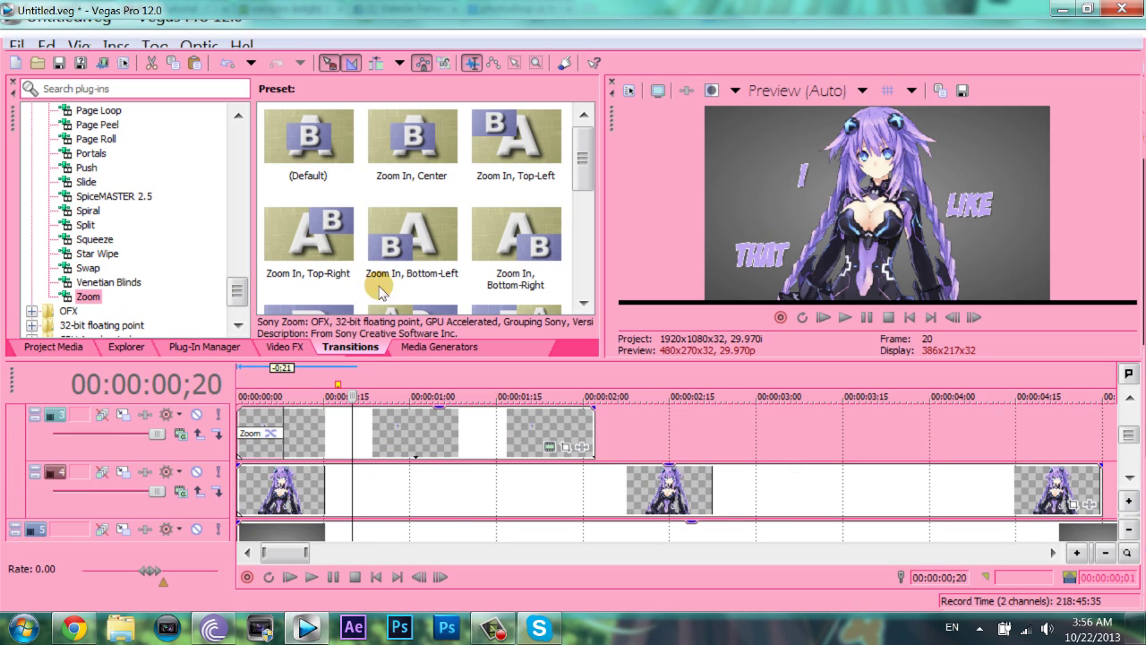
pyautogui.moveTo(1136, 435); pyautogui.dragTo(1132, 408)
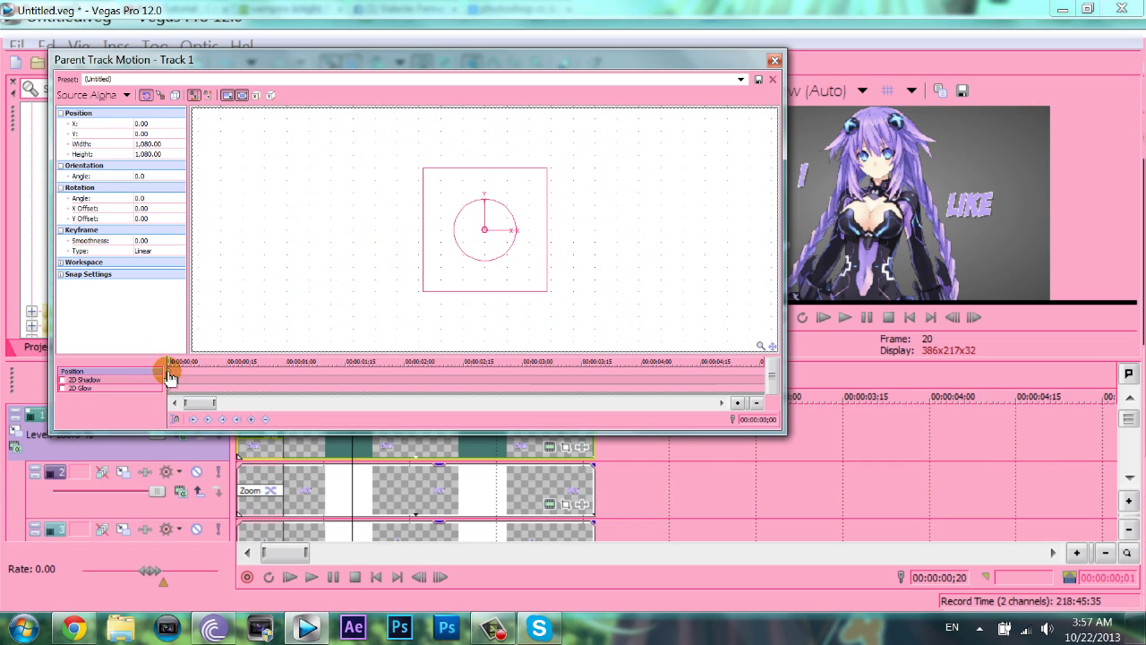
# Step: Enlarge the parent motion frame at the start to about 1,869 by 1,869 and raise it to about Y 734
pyautogui.click(167, 372)
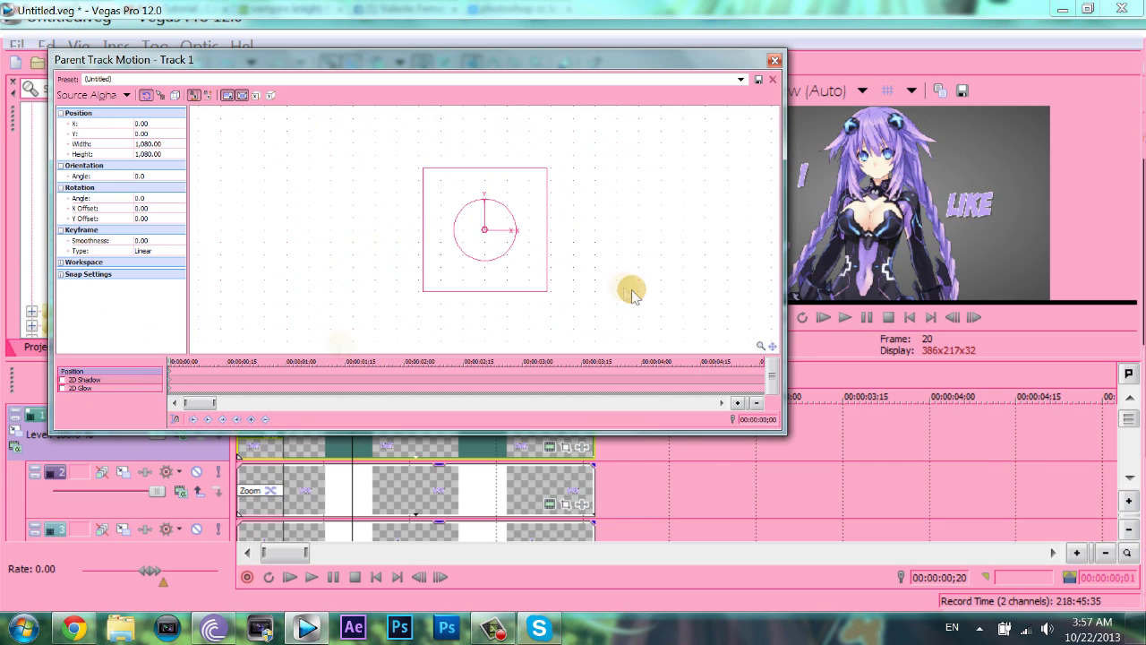
pyautogui.moveTo(546, 300); pyautogui.dragTo(586, 283)
pyautogui.rightClick(587, 283)
pyautogui.click(609, 288)
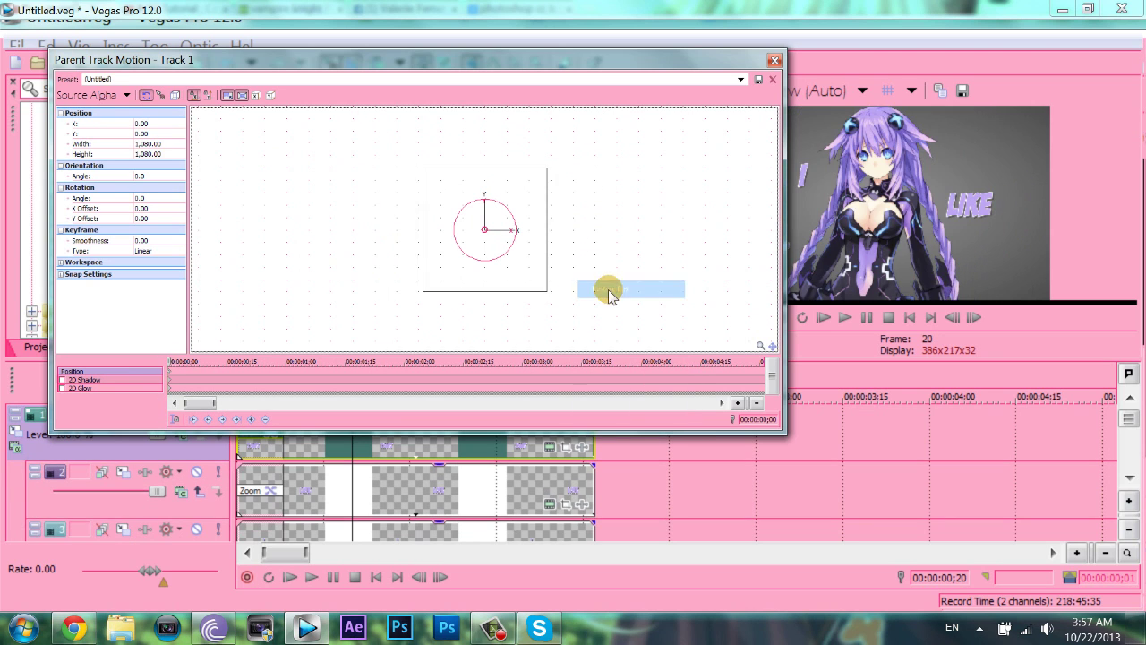
pyautogui.click(185, 377)
pyautogui.moveTo(784, 318); pyautogui.dragTo(174, 364)
pyautogui.click(171, 370)
pyautogui.moveTo(364, 291); pyautogui.dragTo(410, 337)
pyautogui.moveTo(283, 184); pyautogui.dragTo(285, 106)
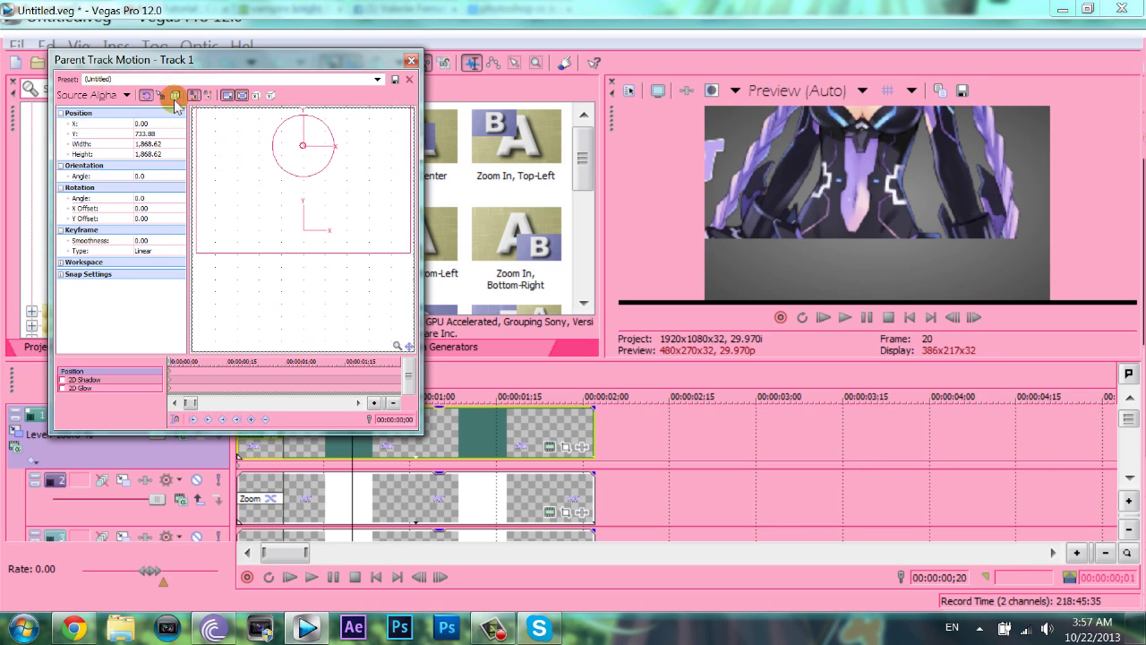
# Step: Frame the word "I" at the start by enlarging the motion frame to about 3,546 square at about 1,213, -520
pyautogui.moveTo(239, 161); pyautogui.dragTo(299, 248)
pyautogui.click(253, 148)
pyautogui.moveTo(254, 147); pyautogui.dragTo(276, 175)
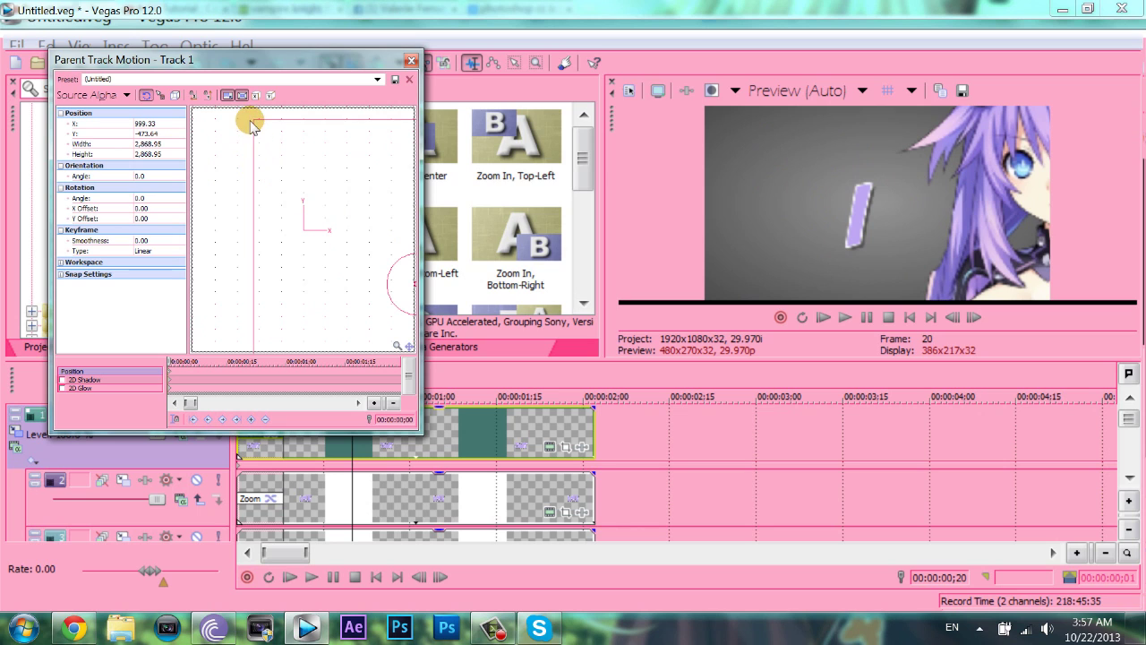
pyautogui.moveTo(256, 121); pyautogui.dragTo(305, 191)
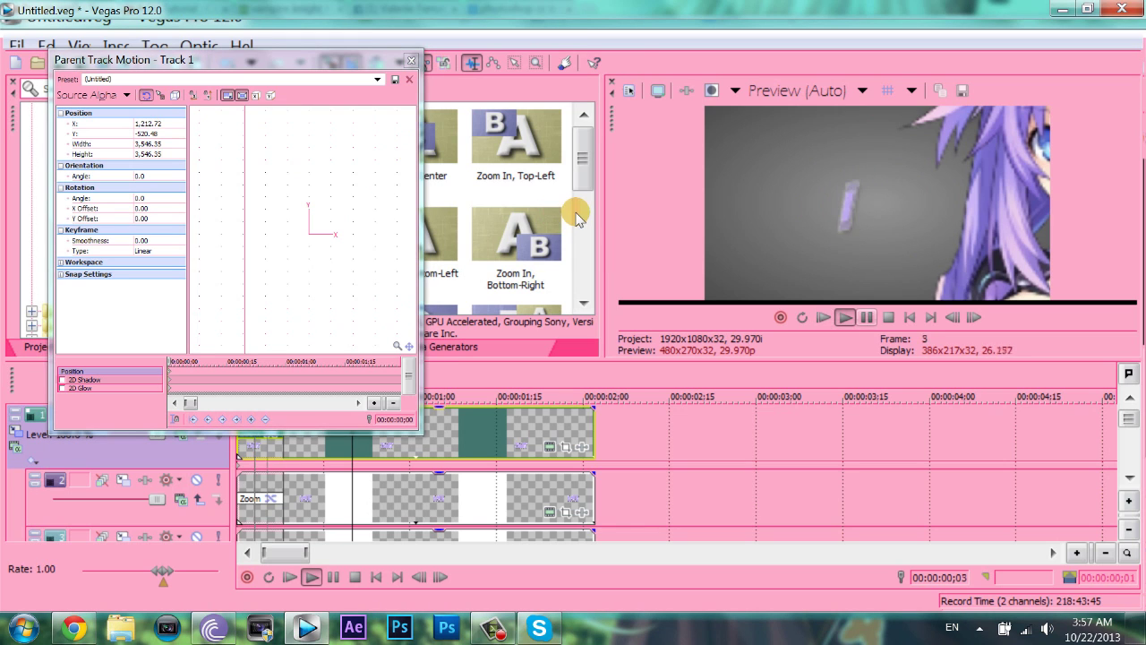
# Step: Add a keyframe drifting the frame to about 1,142, -485, shift that keyframe to about frame 12 and preview the motion
pyautogui.click(262, 381)
pyautogui.click(195, 371)
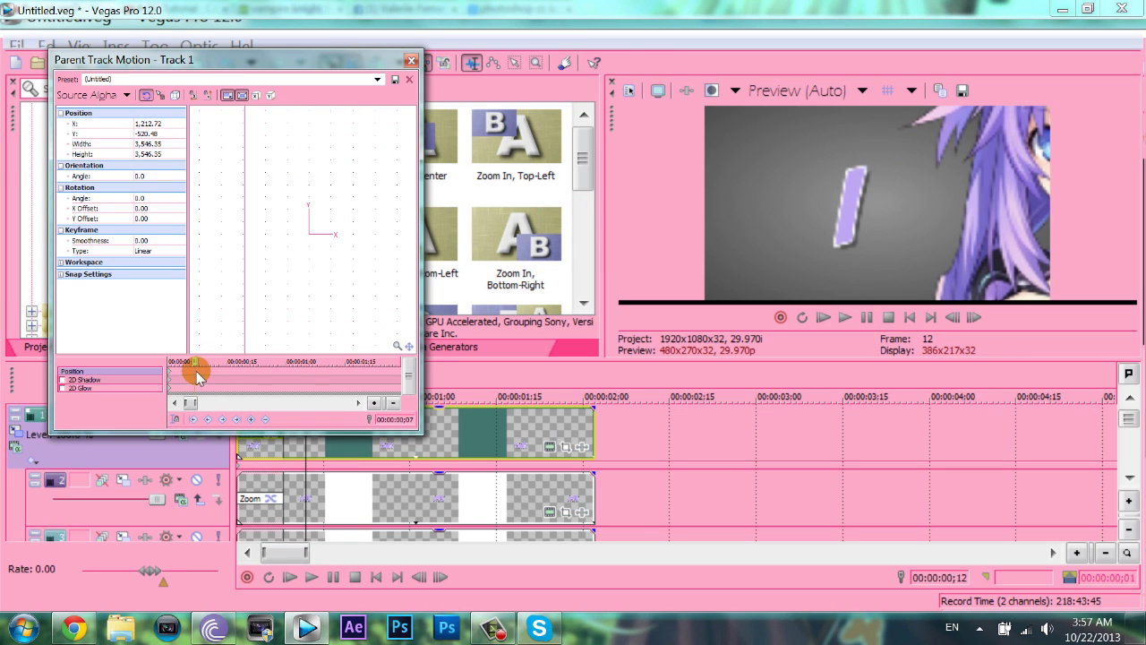
pyautogui.click(329, 266)
pyautogui.moveTo(331, 257); pyautogui.dragTo(325, 254)
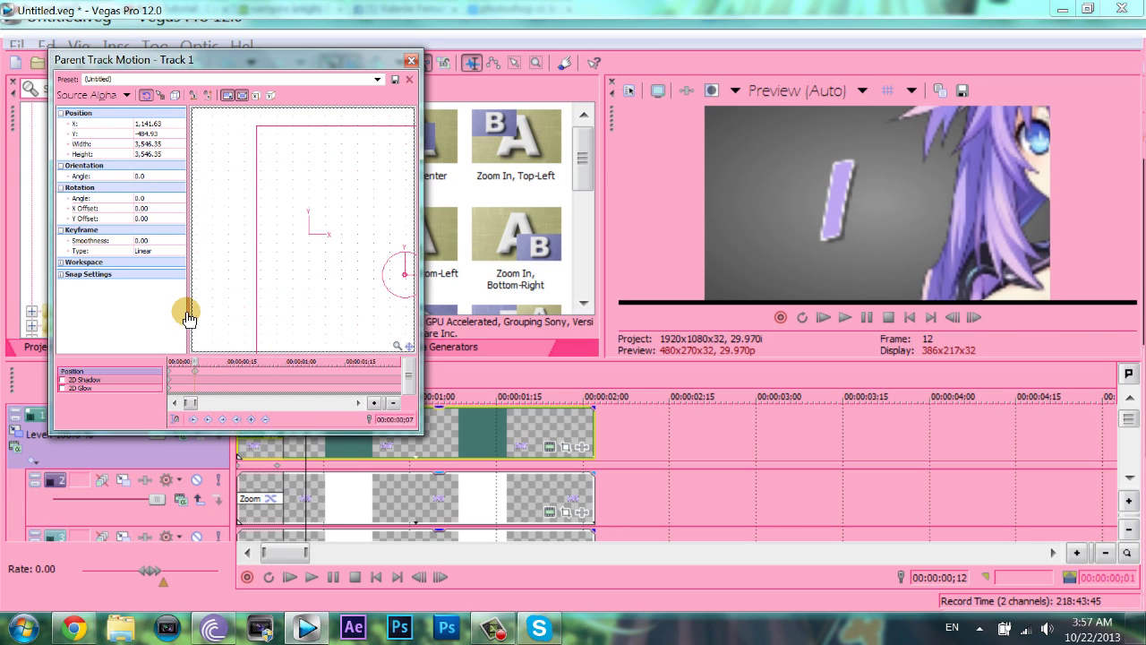
pyautogui.moveTo(278, 466); pyautogui.dragTo(283, 465)
pyautogui.click(312, 576)
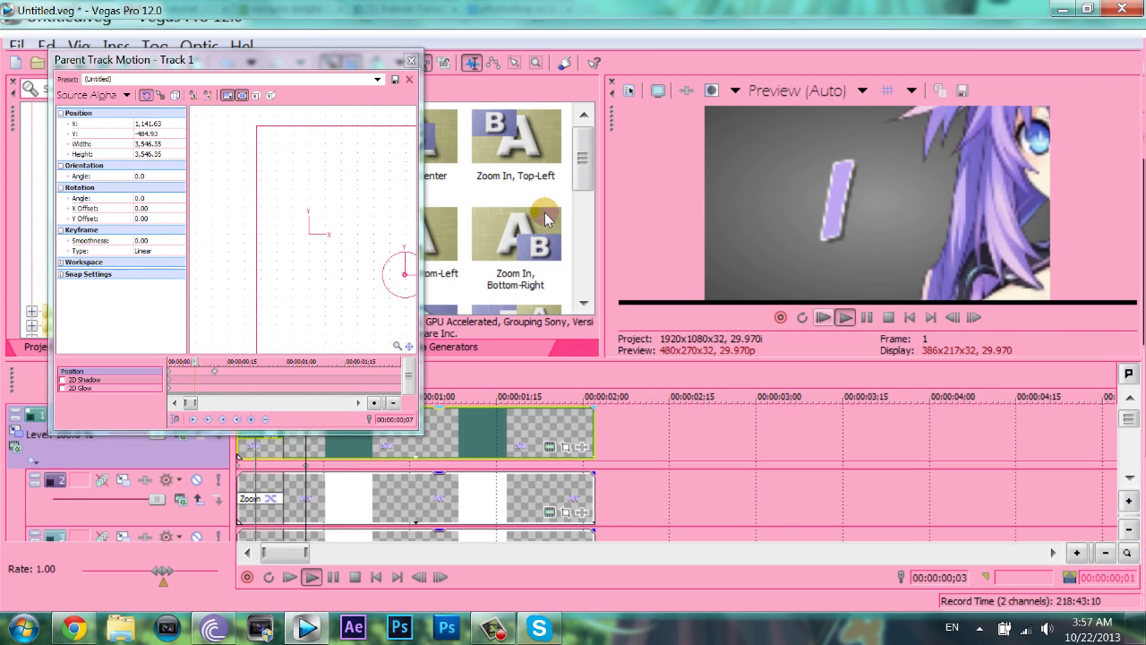
pyautogui.press('Return')
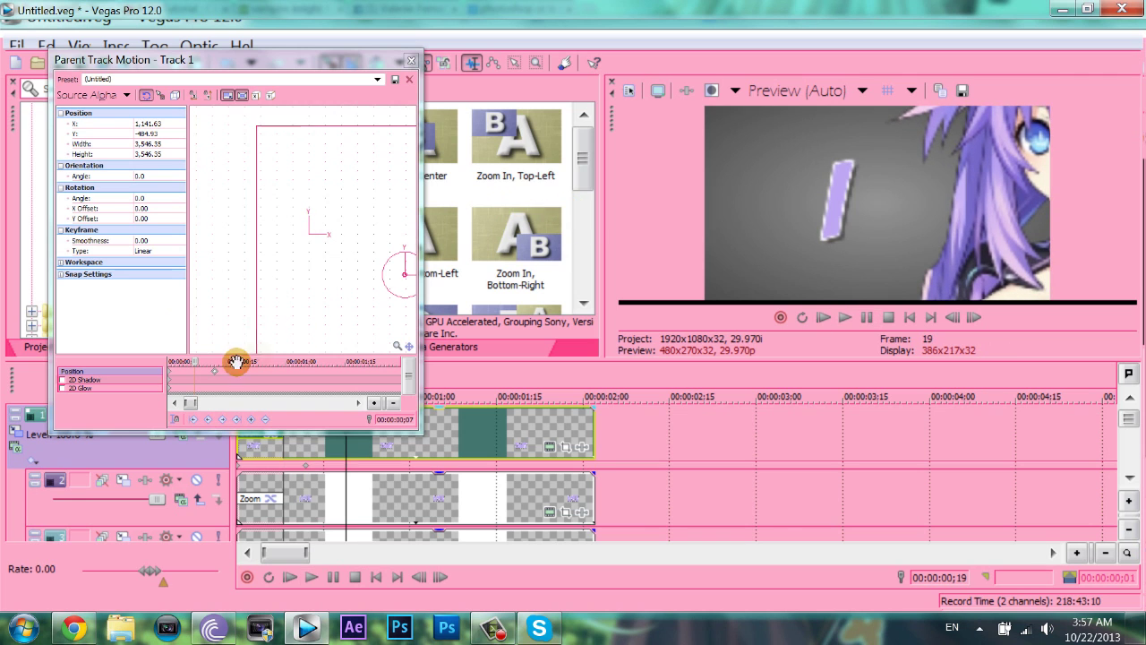
# Step: Add a keyframe at 00:00:00;15 that moves the frame onto "LIKE" at about -1,688, -16, and preview the motion
pyautogui.click(227, 369)
pyautogui.moveTo(367, 261); pyautogui.dragTo(250, 266)
pyautogui.click(550, 213)
pyautogui.press('space')
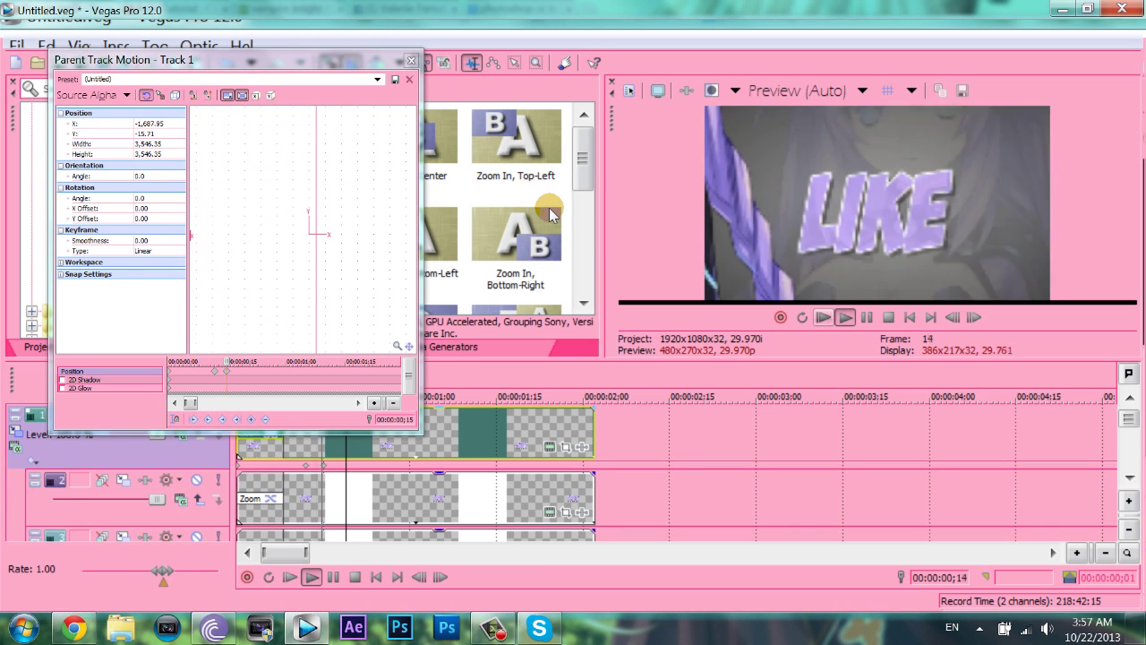
pyautogui.press('Return')
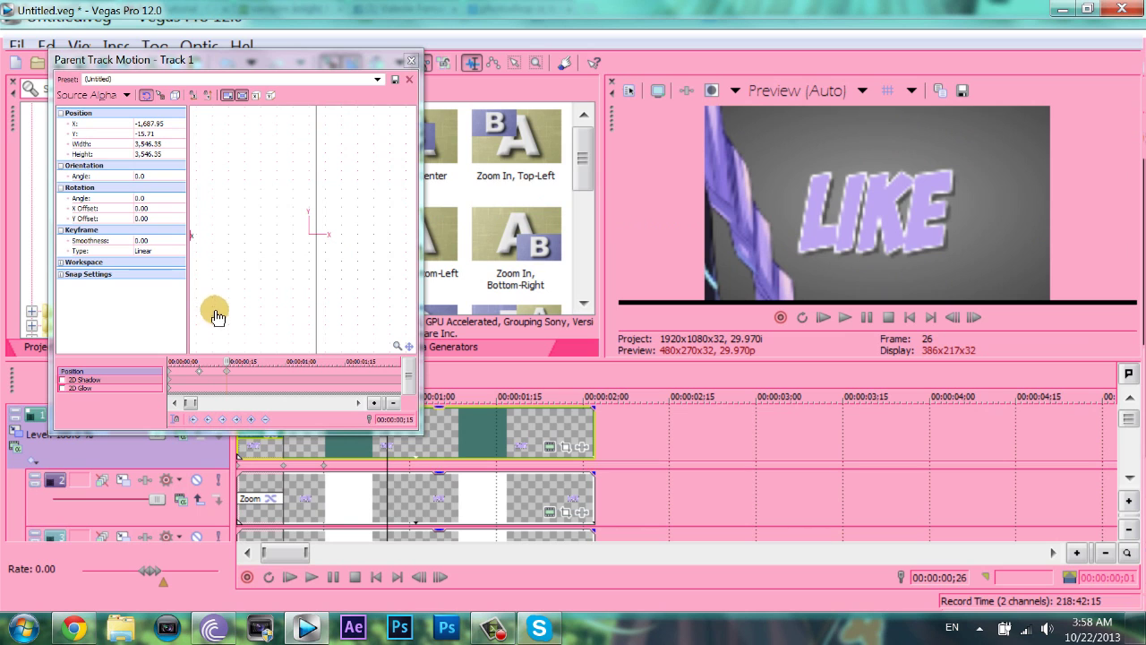
# Step: Retime the closing "I" keyframe to 00:00:00;10 with the "LIKE" keyframe shortly after it, previewing the motion
pyautogui.click(548, 214)
pyautogui.press('space')
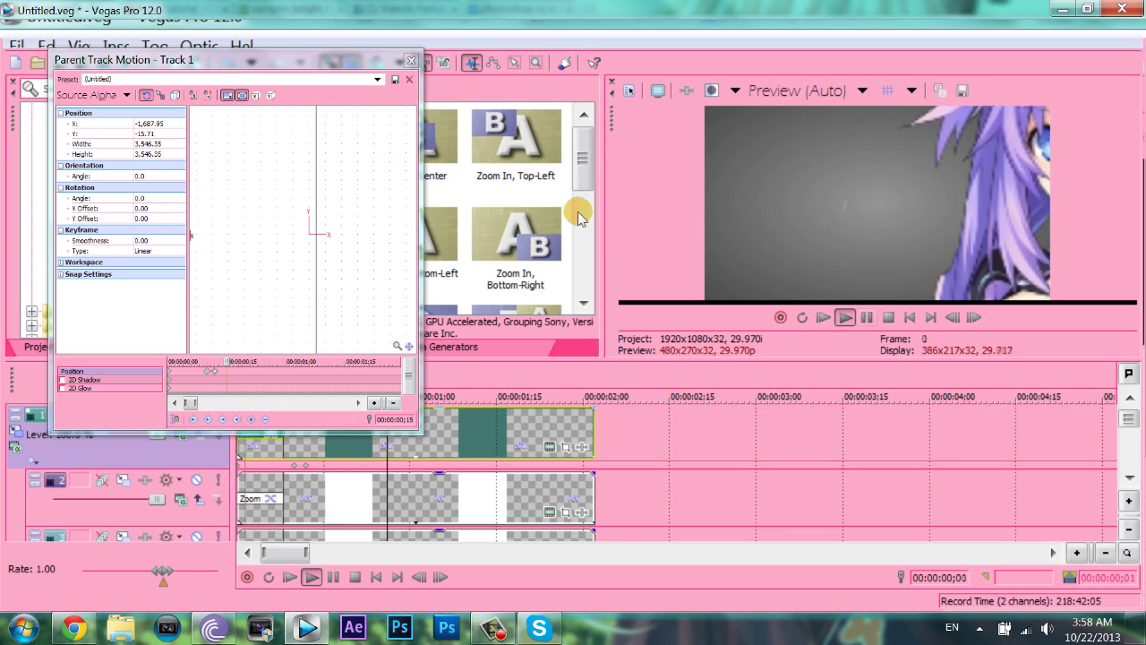
pyautogui.click(228, 327)
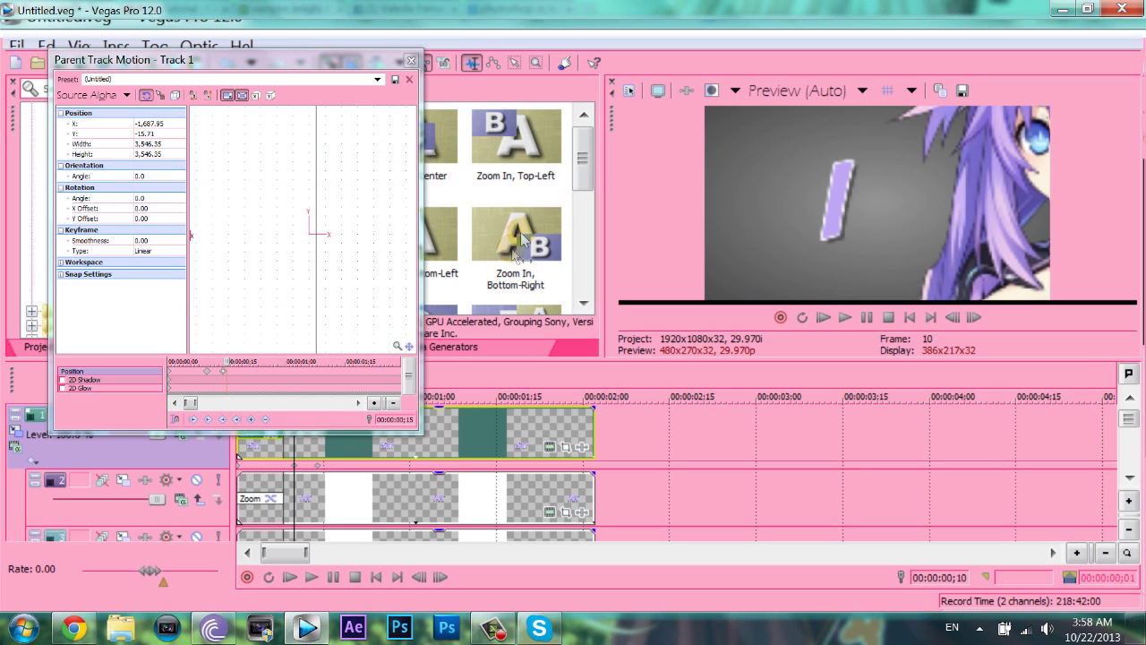
pyautogui.click(545, 212)
pyautogui.press('space')
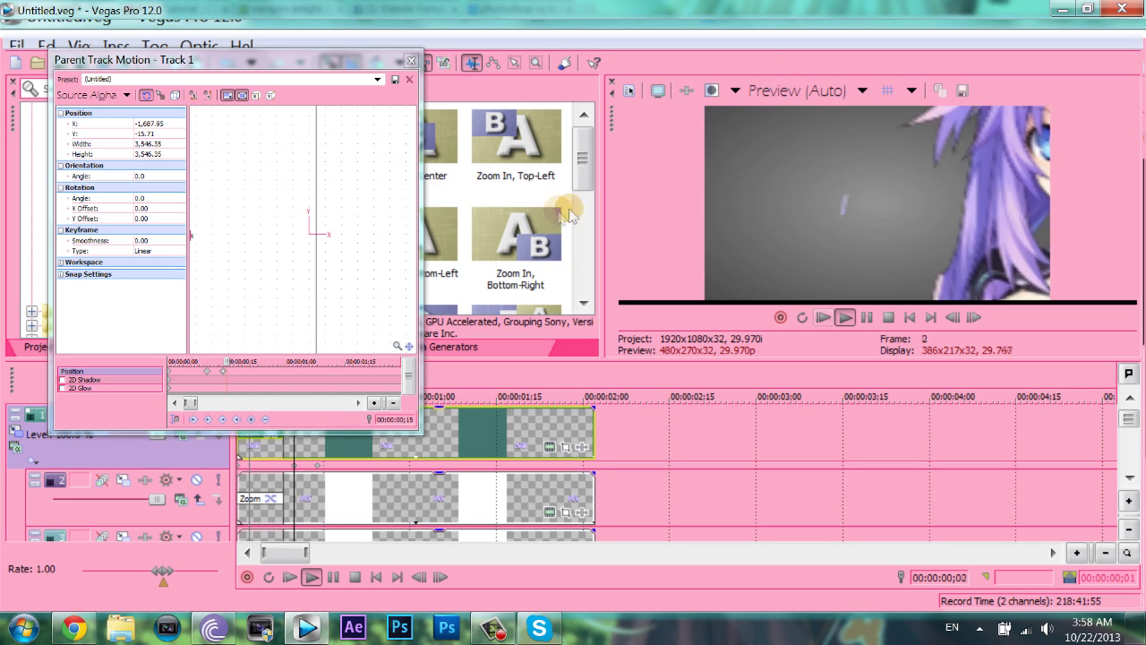
pyautogui.click(203, 310)
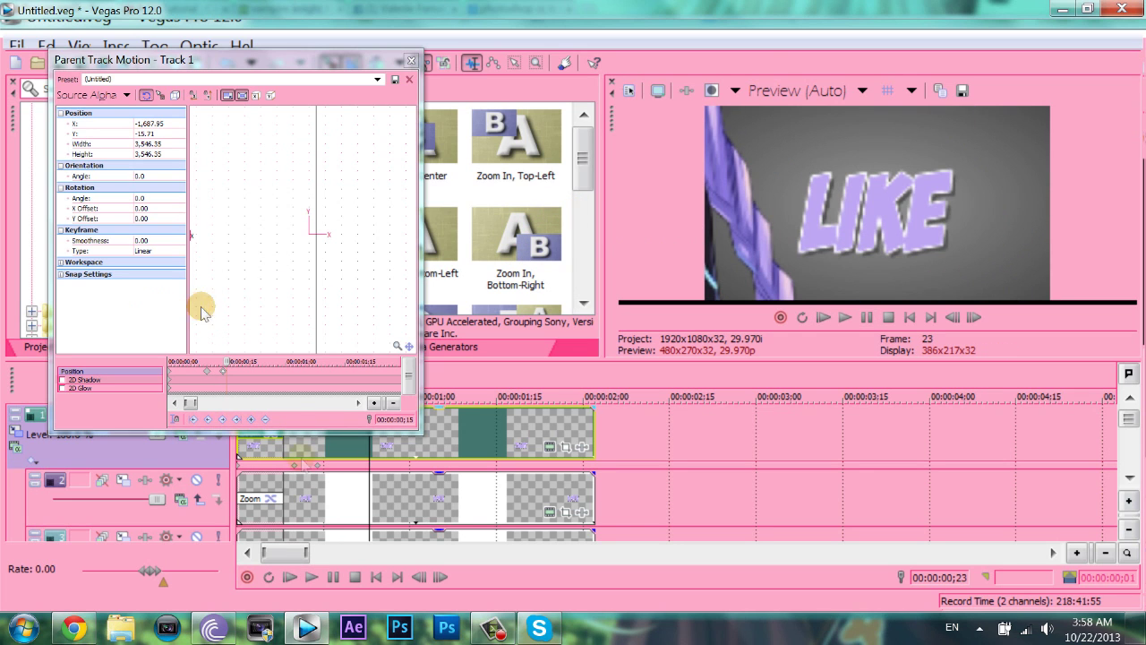
# Step: Add a keyframe at 00:00:00;20 drifting the "LIKE" framing to about -1,731, 6 and preview the motion
pyautogui.click(248, 380)
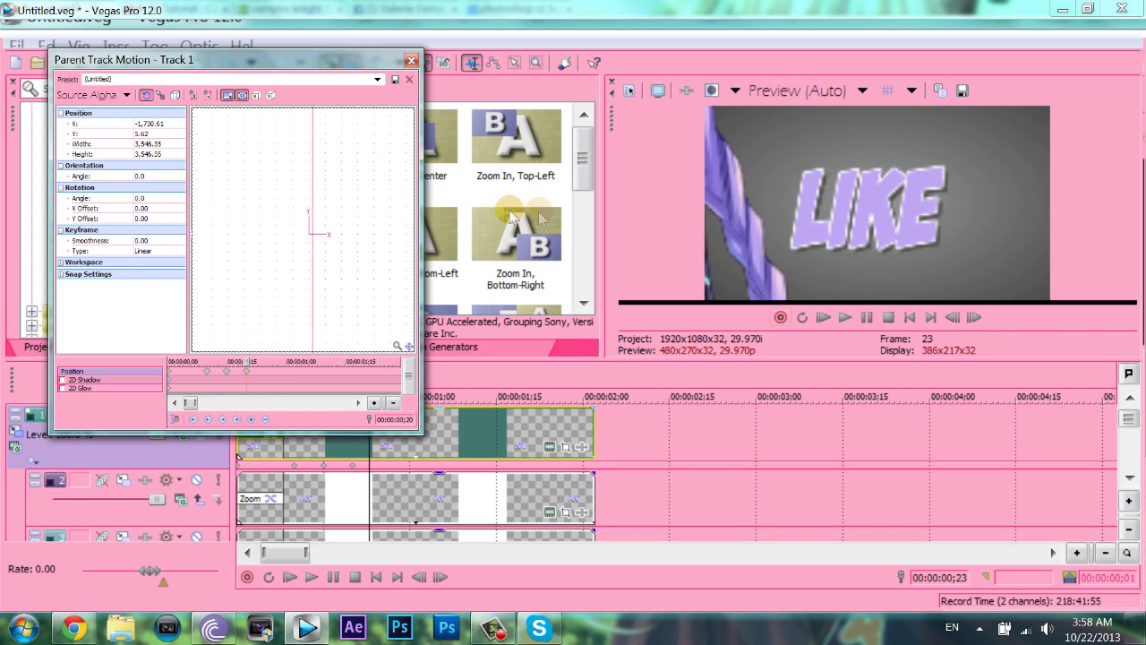
pyautogui.press('space')
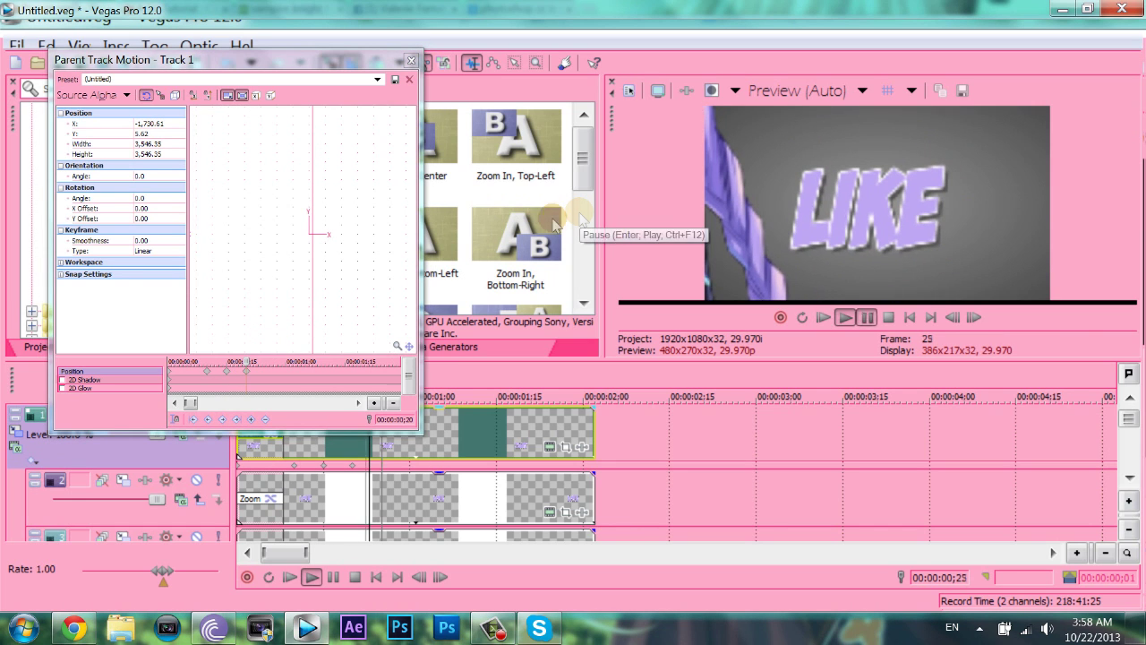
pyautogui.click(234, 311)
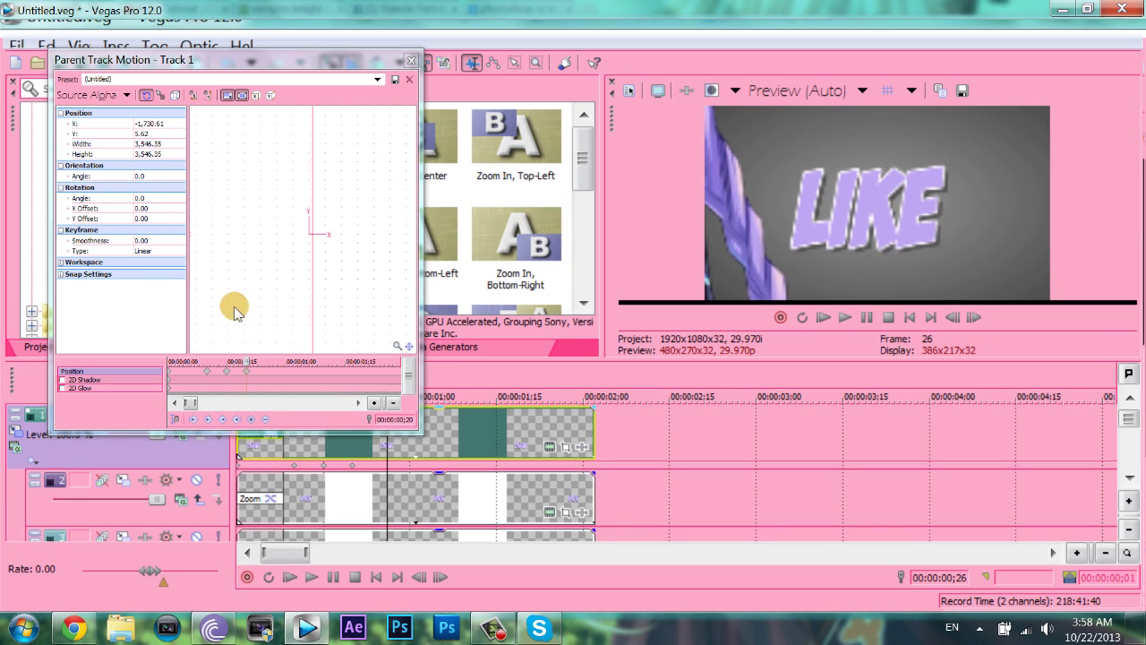
# Step: Move the second "LIKE" keyframe to 00:00:00;26, add a keyframe at 00:00:01;02 and sync the motion cursor with the timeline
pyautogui.click(294, 373)
pyautogui.moveTo(231, 321); pyautogui.dragTo(315, 285)
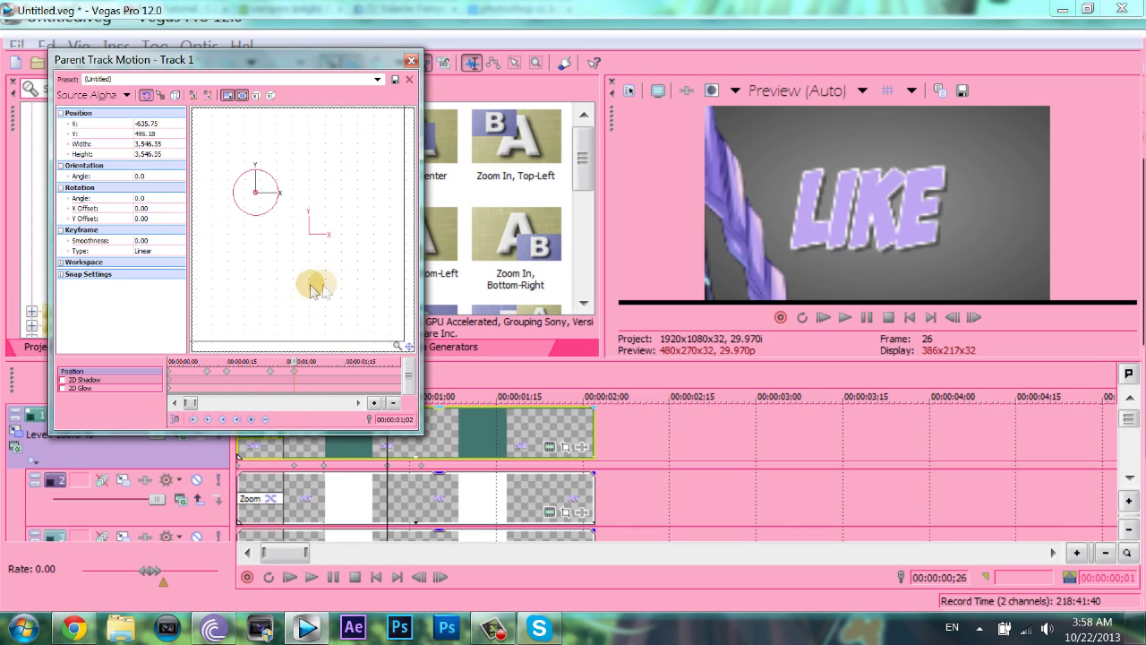
pyautogui.click(177, 420)
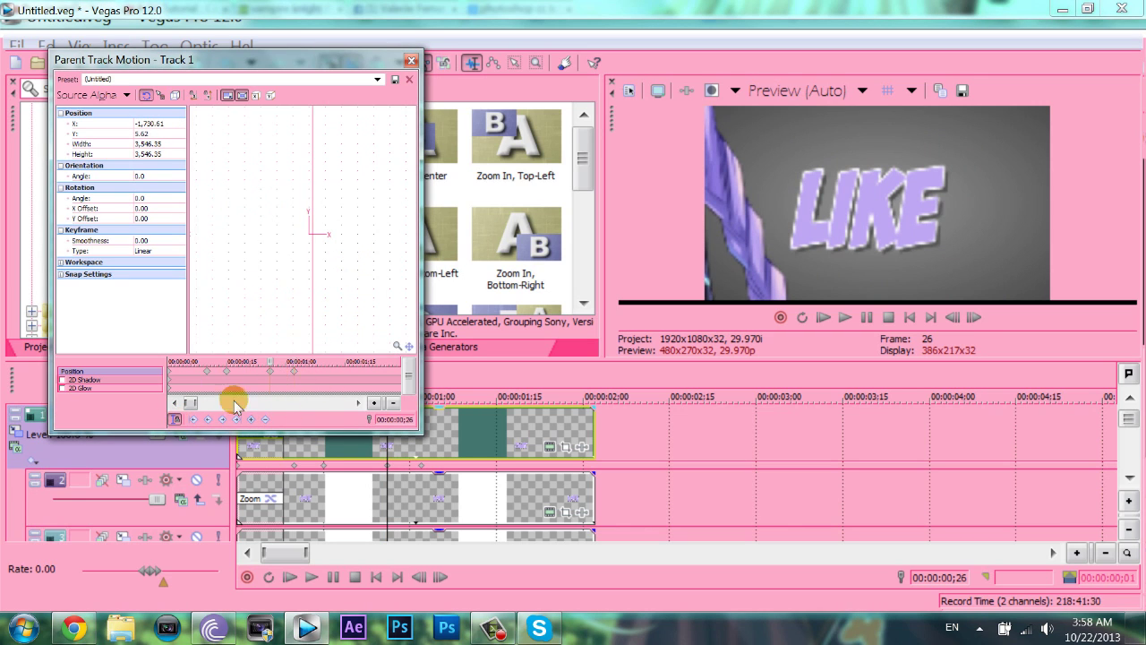
# Step: Set the 00:00:01;02 keyframe to frame "THAT" at about 2,016, 937 and preview the motion
pyautogui.click(296, 369)
pyautogui.moveTo(266, 286); pyautogui.dragTo(338, 224)
pyautogui.moveTo(551, 328); pyautogui.dragTo(550, 255)
pyautogui.moveTo(448, 225); pyautogui.dragTo(544, 209)
pyautogui.press('space')
pyautogui.click(544, 208)
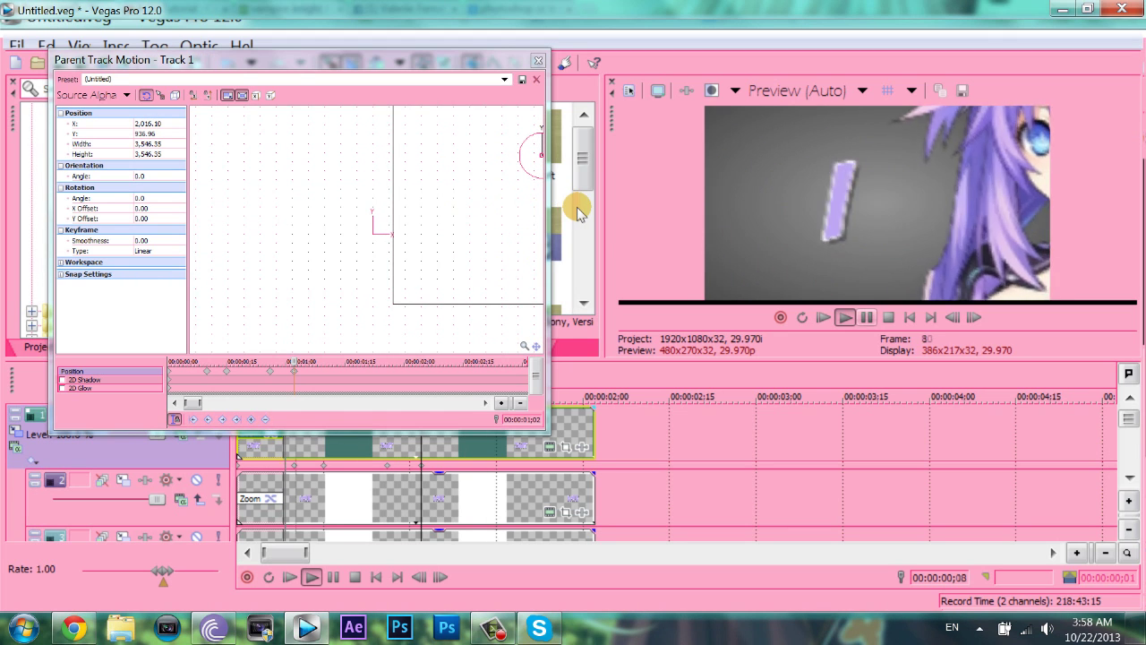
pyautogui.click(576, 208)
# Step: Add a keyframe at 00:00:01;14 drifting the "THAT" framing to about 2,080, 1,015
pyautogui.moveTo(331, 372); pyautogui.dragTo(343, 376)
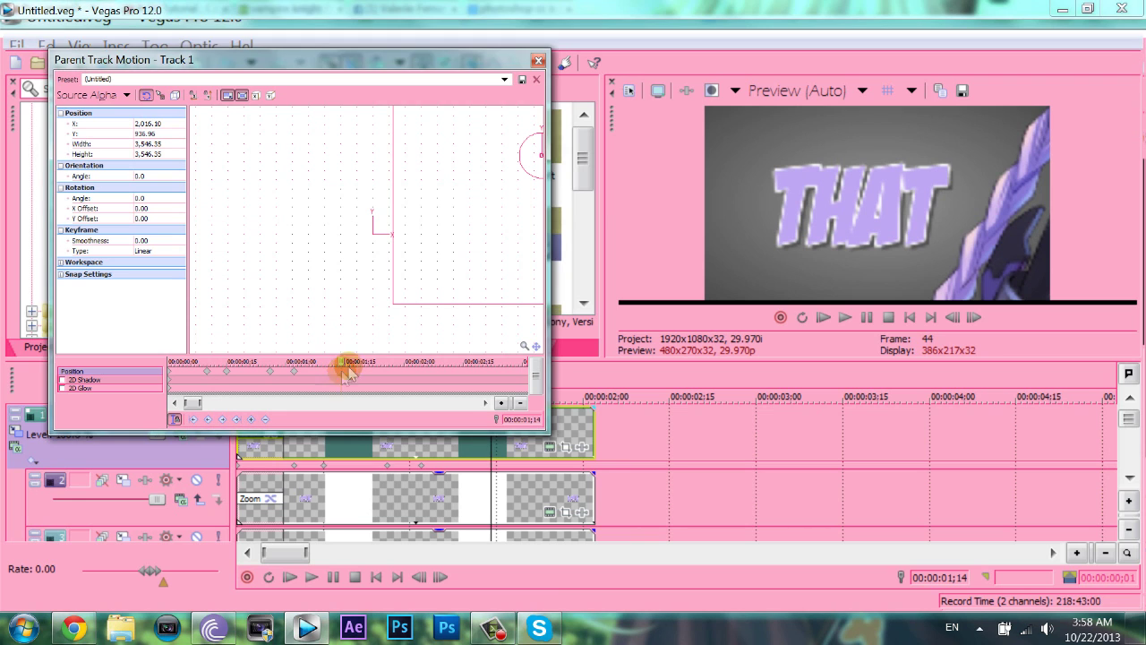
pyautogui.moveTo(425, 292); pyautogui.dragTo(431, 284)
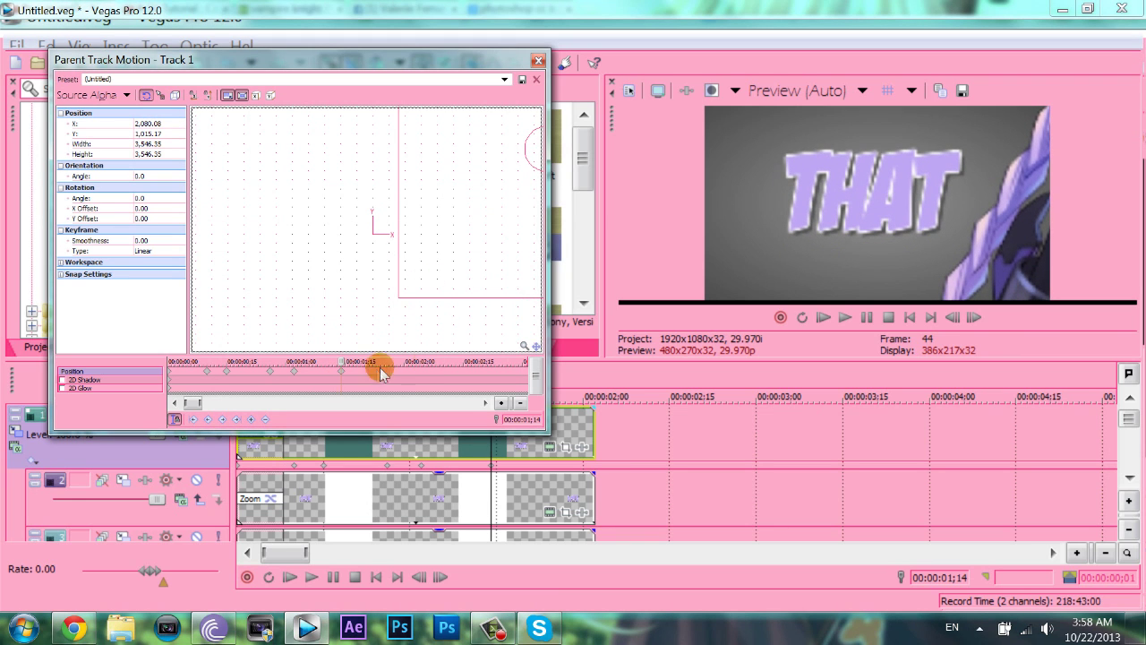
# Step: Close the parent motion settings, shift the "LIKE" event to start at 00:00:00;10 and preview the sequence
pyautogui.click(294, 465)
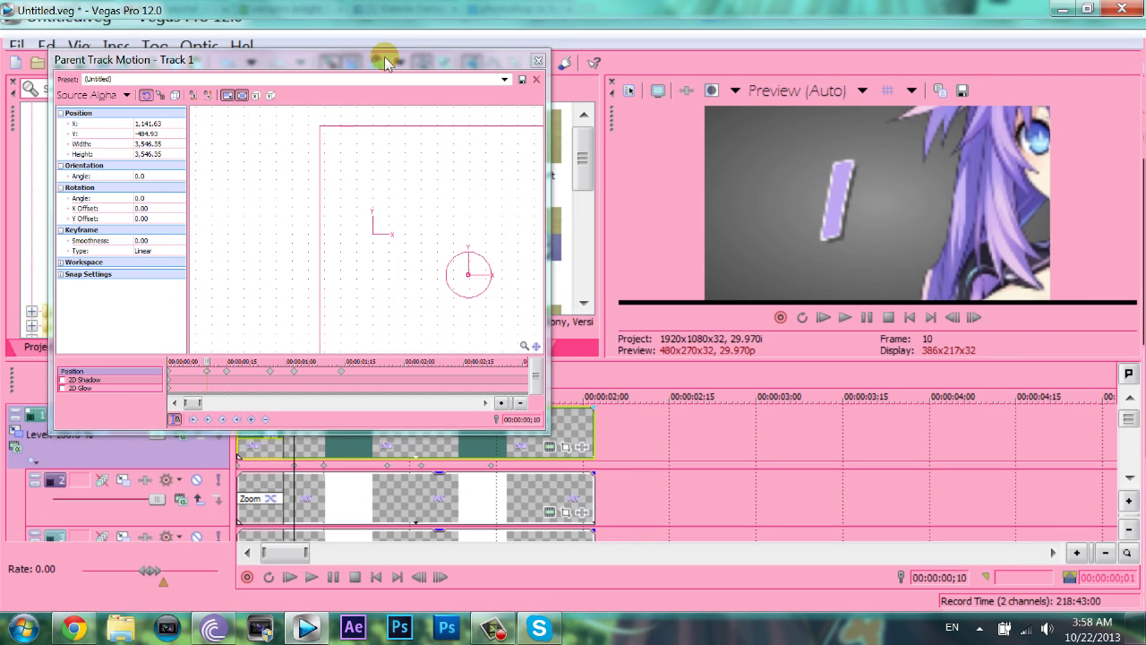
pyautogui.click(539, 62)
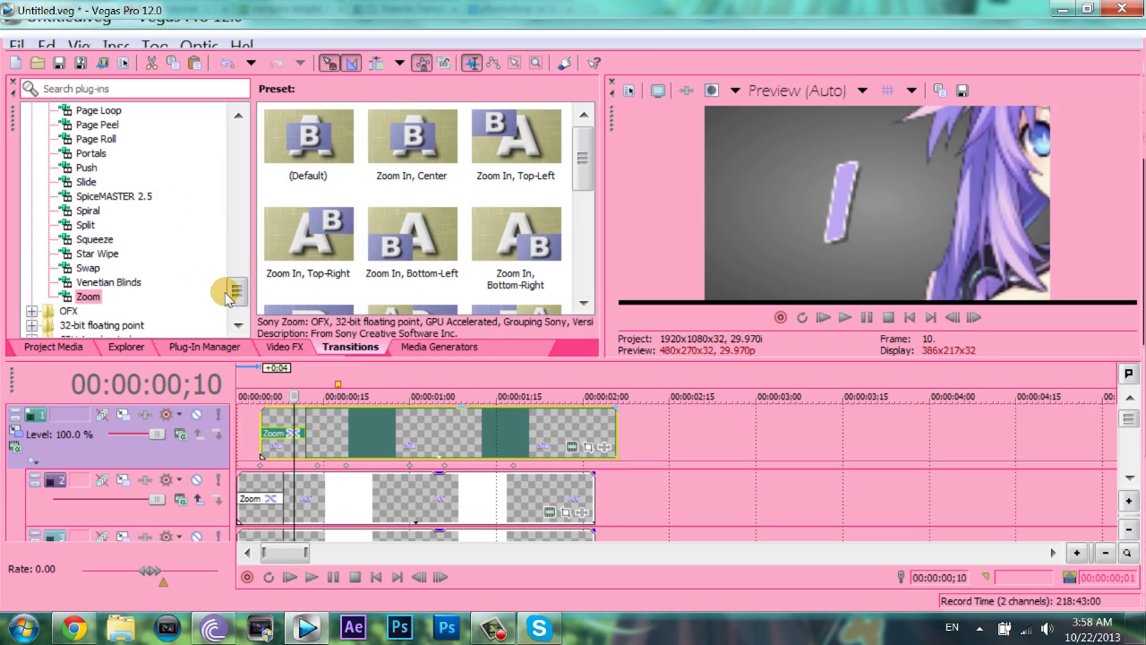
pyautogui.moveTo(325, 435); pyautogui.dragTo(383, 499)
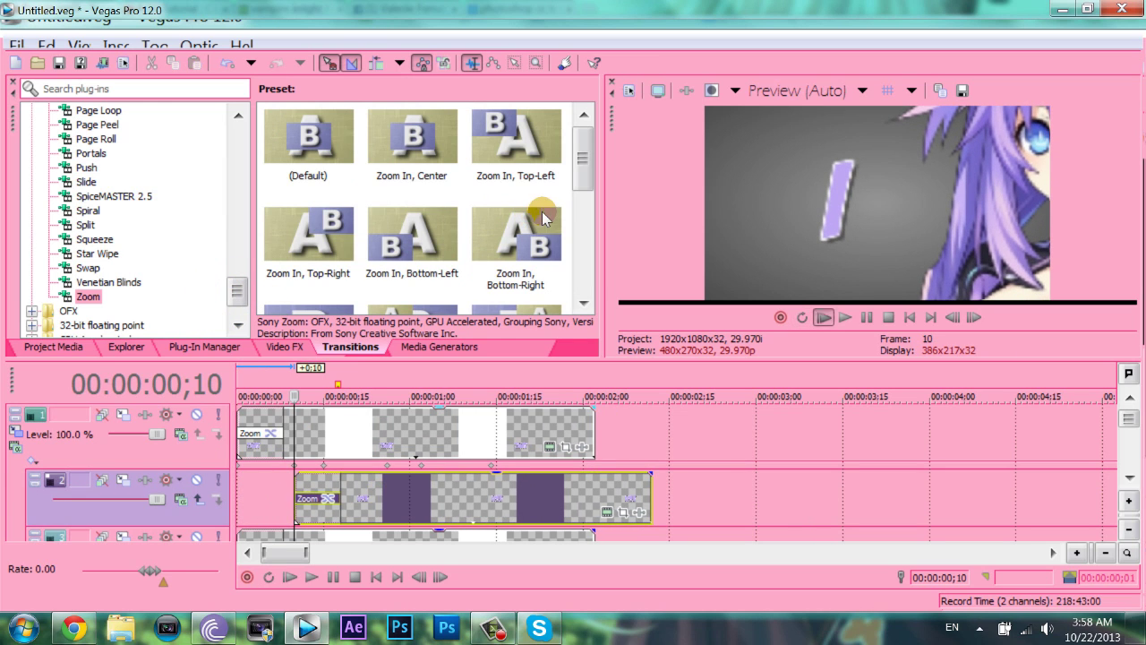
pyautogui.press('space')
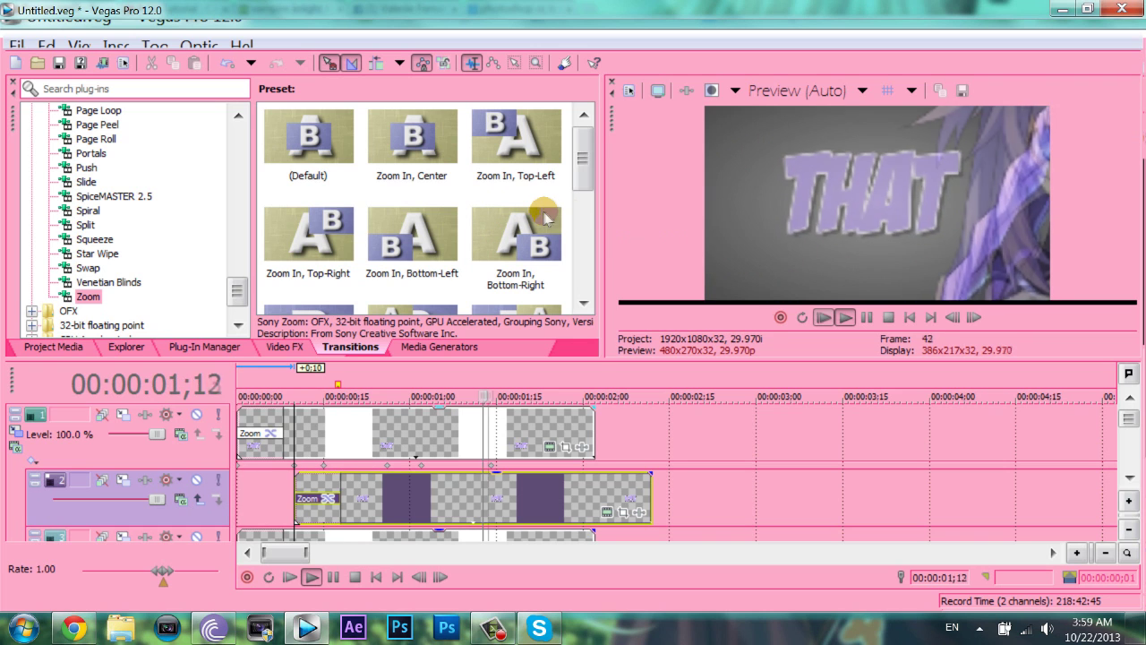
# Step: Preview the sequence and trim the start of the "THAT" event to 00:00:00;26
pyautogui.press('Return')
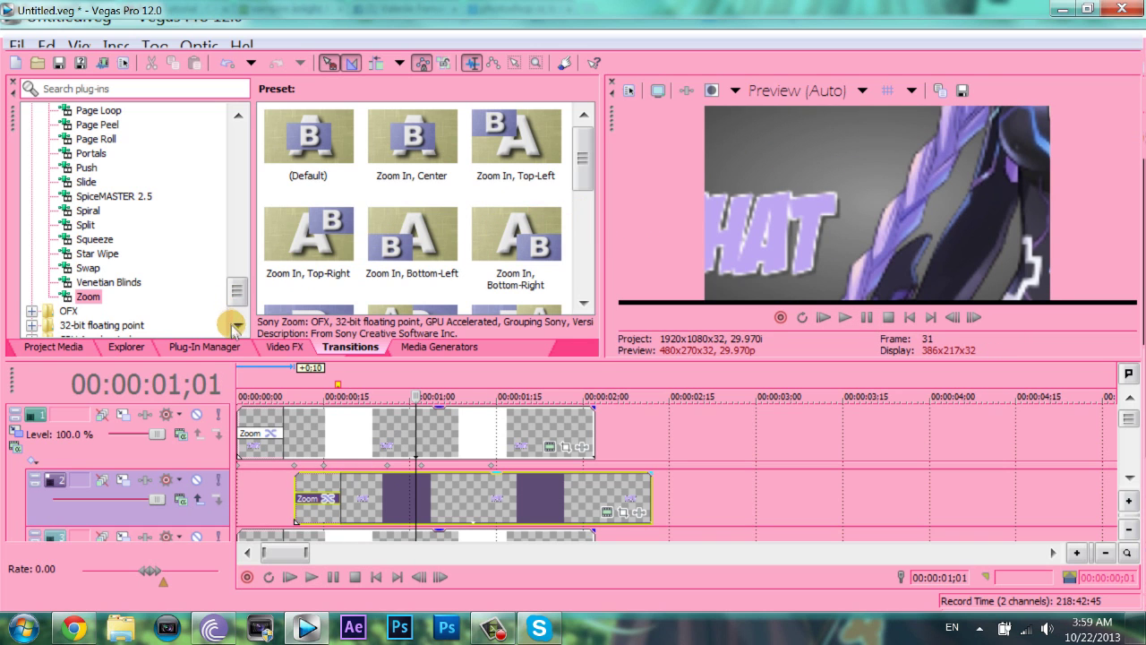
pyautogui.press('space')
pyautogui.press('space')
pyautogui.press('Right')
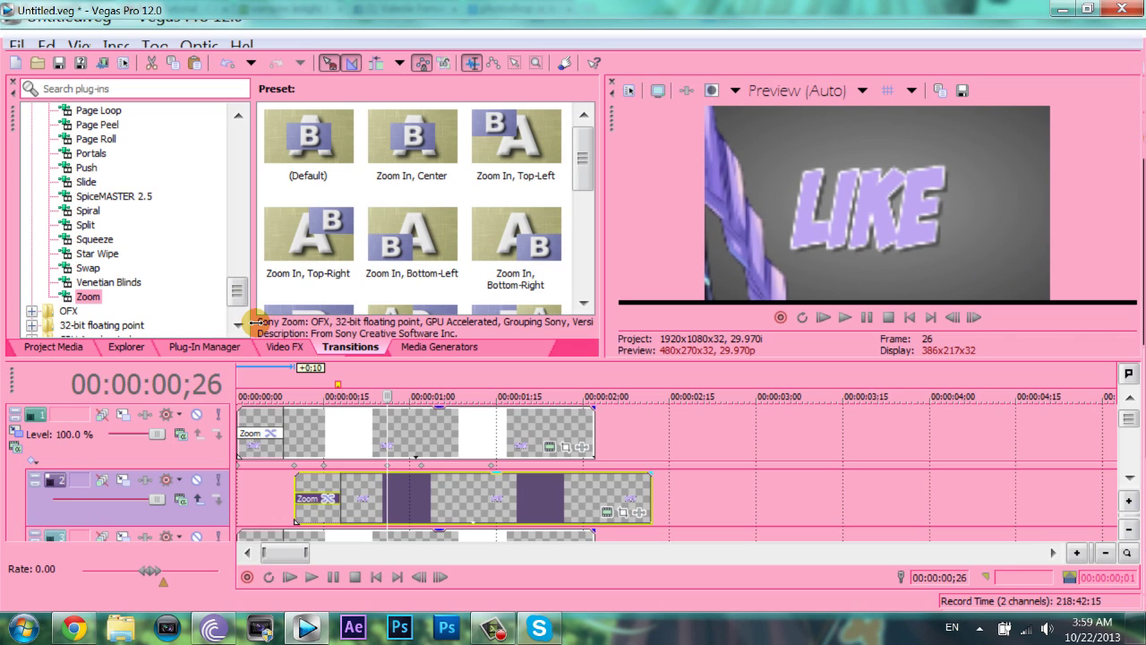
pyautogui.click(16, 432)
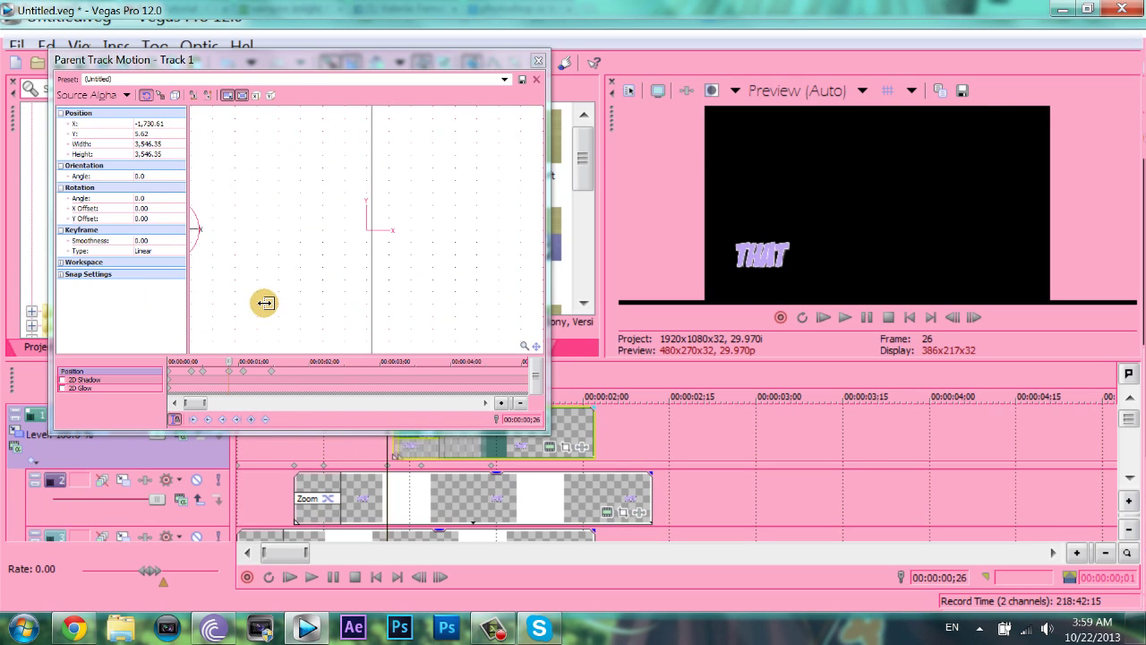
pyautogui.click(422, 450)
pyautogui.moveTo(423, 451); pyautogui.dragTo(266, 302)
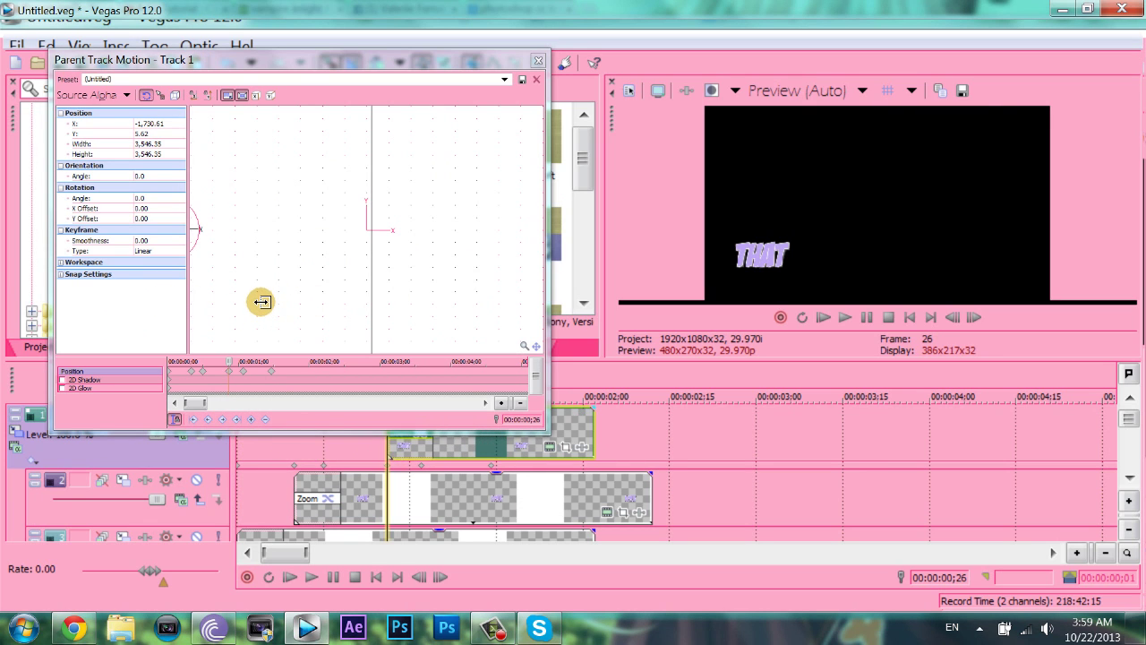
# Step: Close the parent motion settings and preview the timing of all three words
pyautogui.press('space')
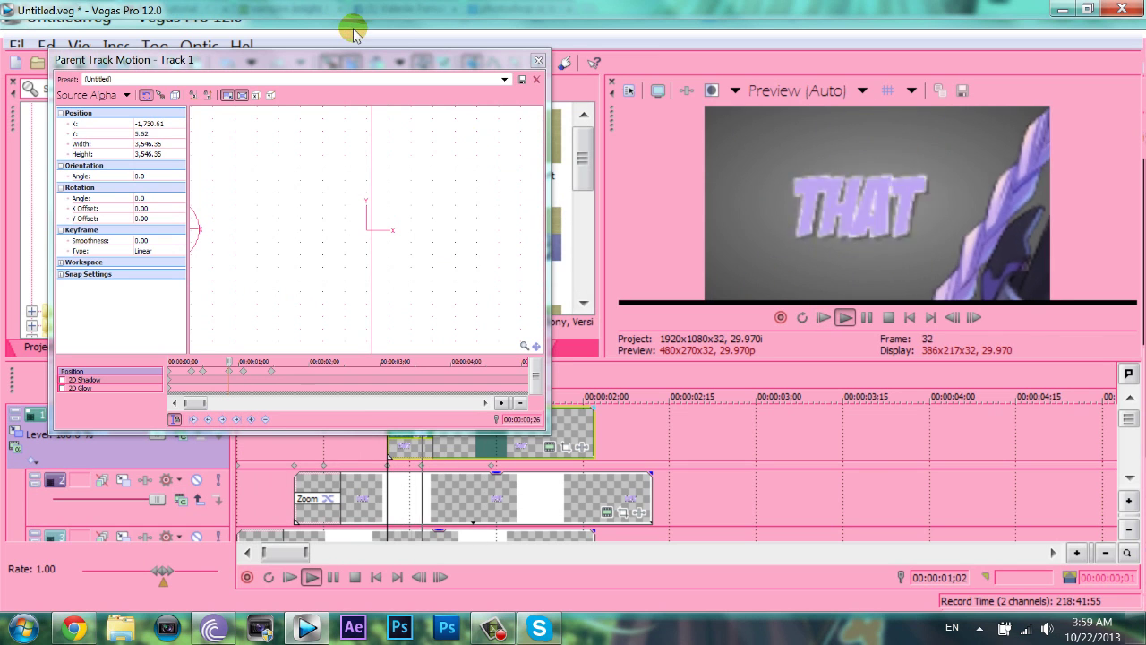
pyautogui.click(538, 60)
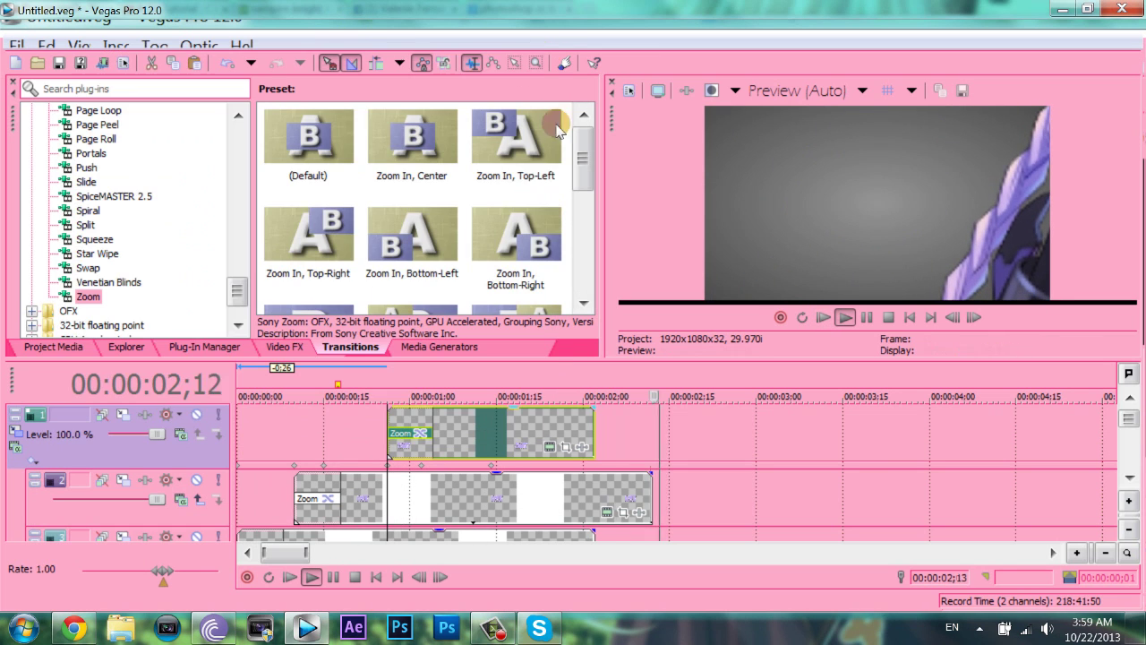
pyautogui.click(550, 215)
pyautogui.click(575, 212)
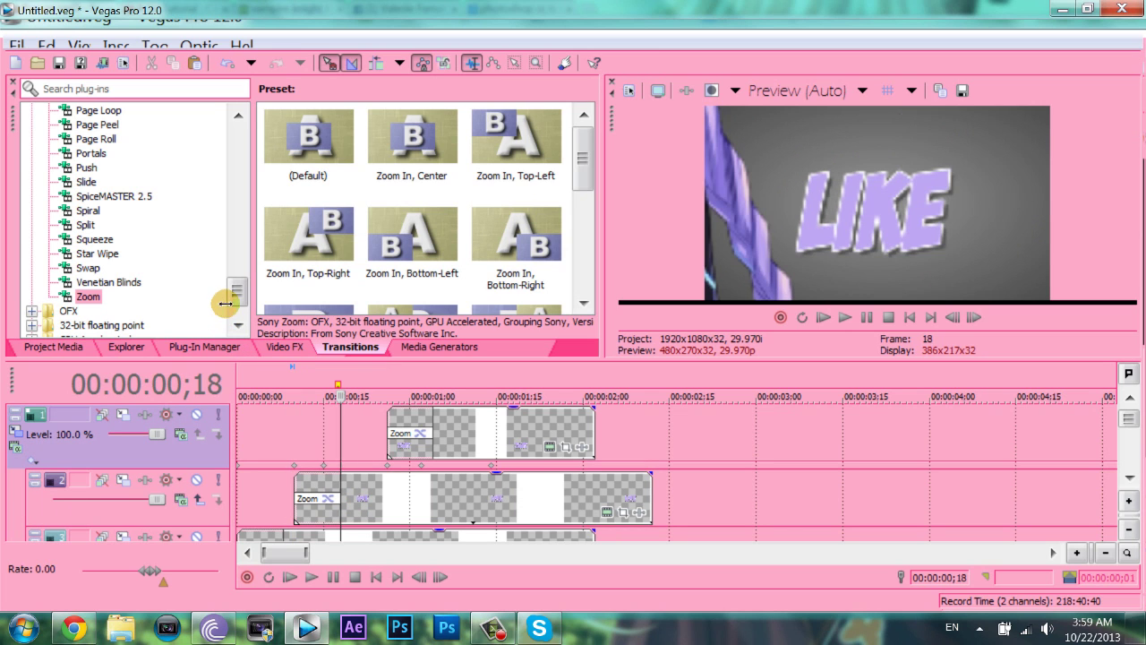
pyautogui.press('space')
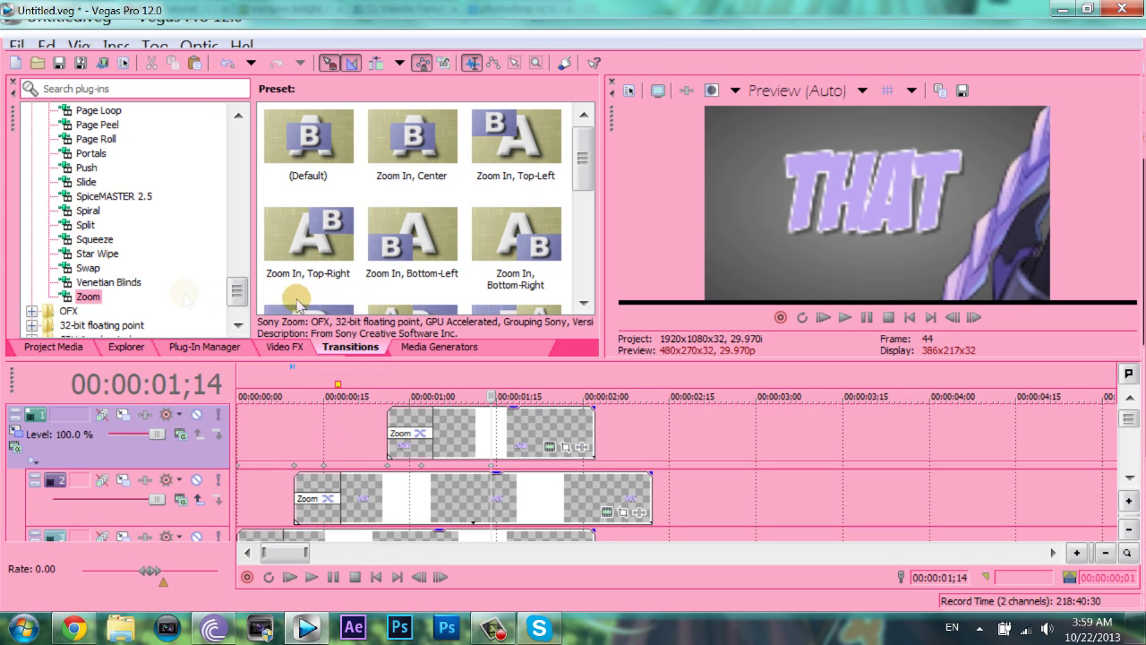
# Step: Add a parent motion keyframe at 00:00:01;21, reset its framing and zoom on the character to about 1,658 wide at -31, -161
pyautogui.click(25, 445)
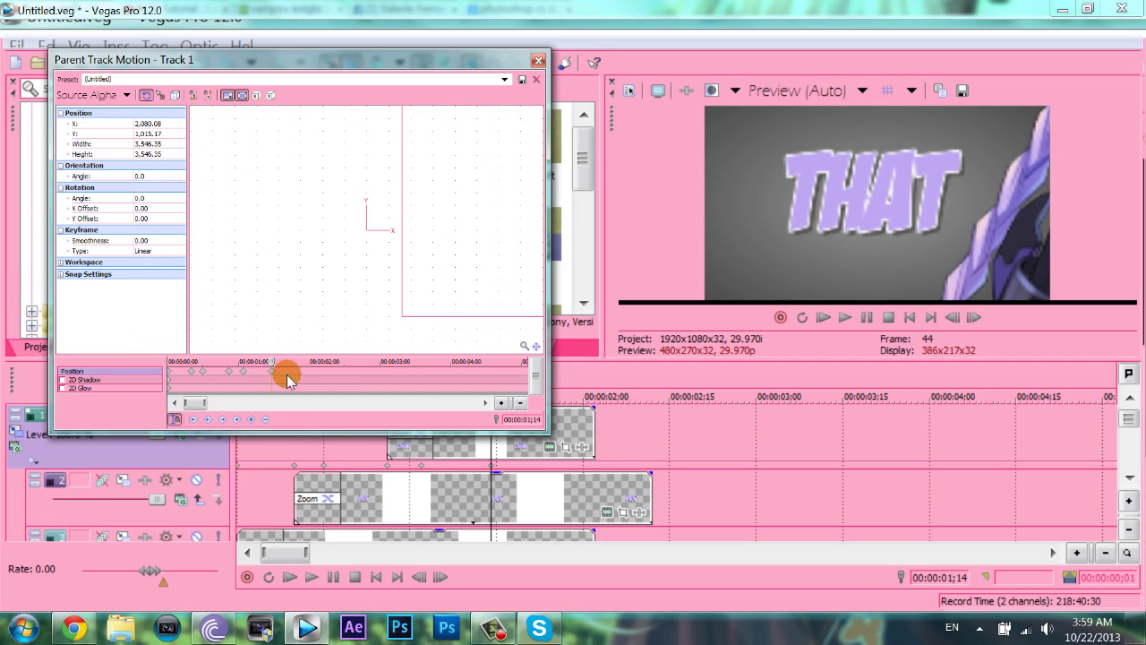
pyautogui.rightClick(406, 294)
pyautogui.click(448, 322)
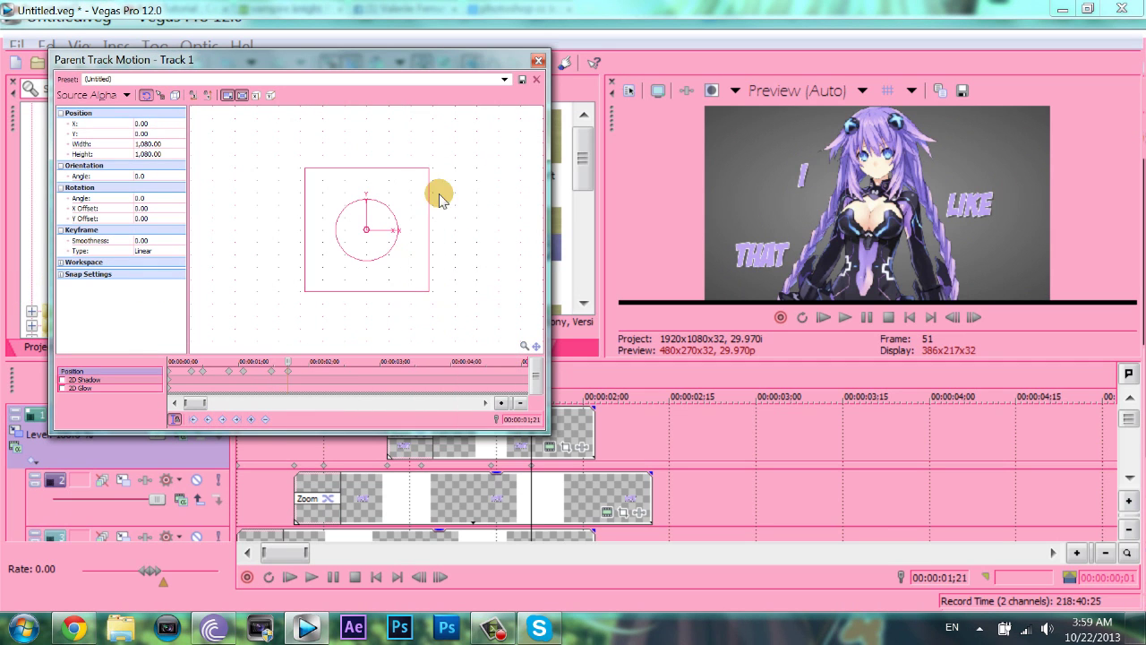
pyautogui.moveTo(429, 168); pyautogui.dragTo(414, 204)
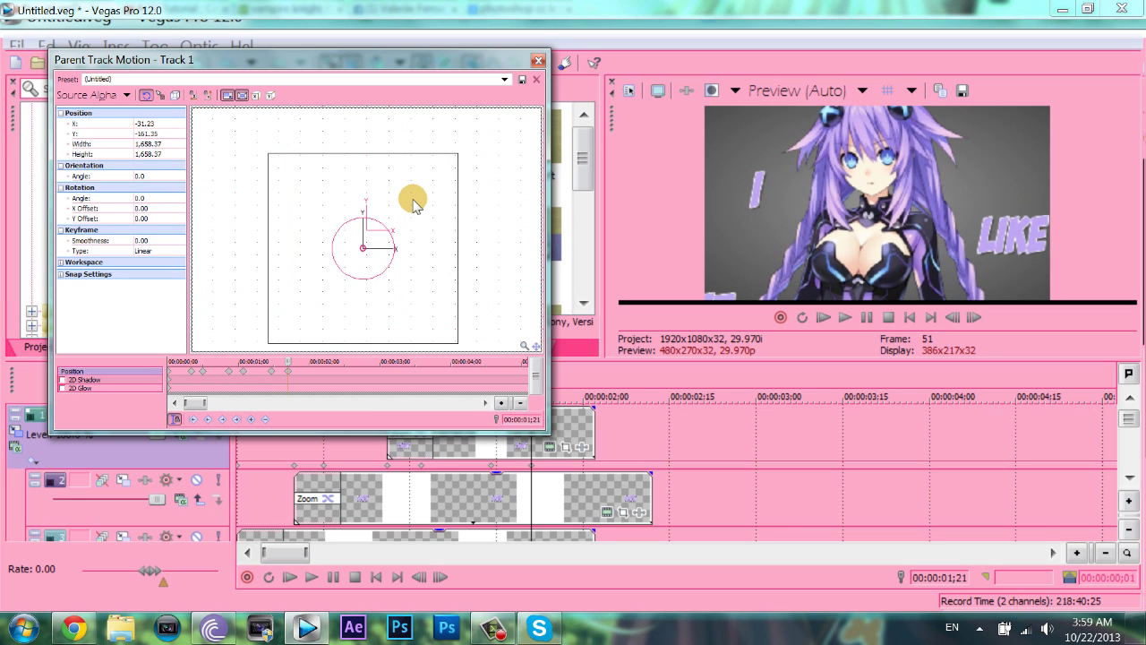
# Step: Add a final parent motion keyframe about 1,402 wide at -31, -135 and place it at 00:00:02;12
pyautogui.click(333, 381)
pyautogui.moveTo(456, 340); pyautogui.dragTo(424, 325)
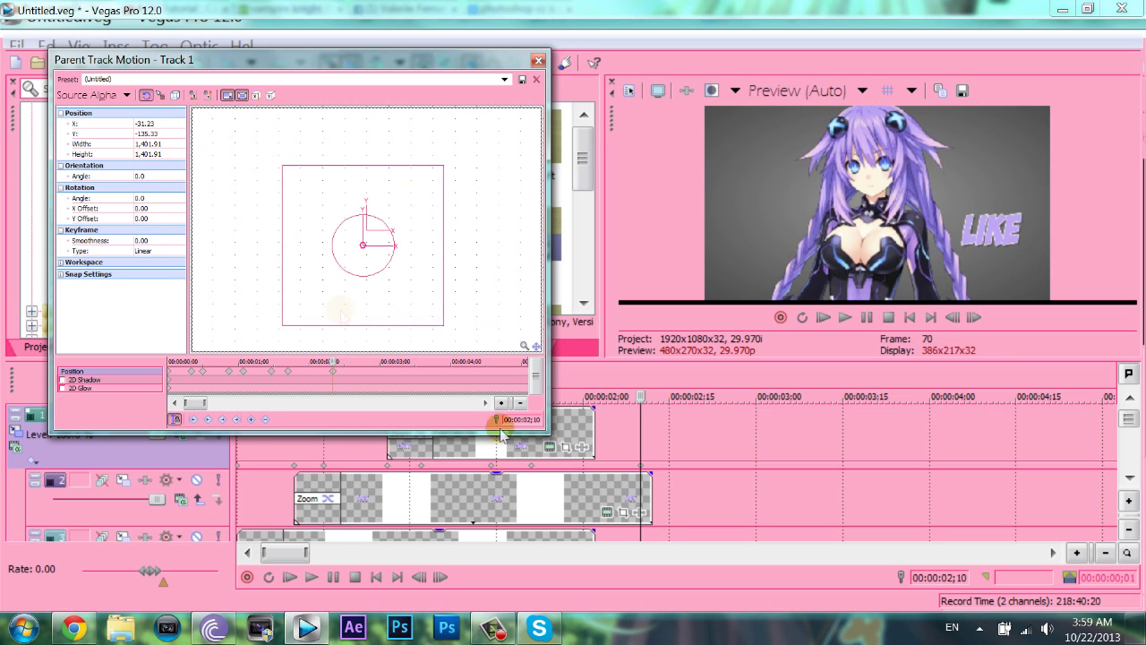
pyautogui.moveTo(641, 465); pyautogui.dragTo(653, 467)
# Step: Extend the "THAT" and "I" events to end at 00:00:02;12, close the parent motion settings and preview the sequence
pyautogui.moveTo(593, 419); pyautogui.dragTo(640, 439)
pyautogui.moveTo(425, 293); pyautogui.dragTo(405, 357)
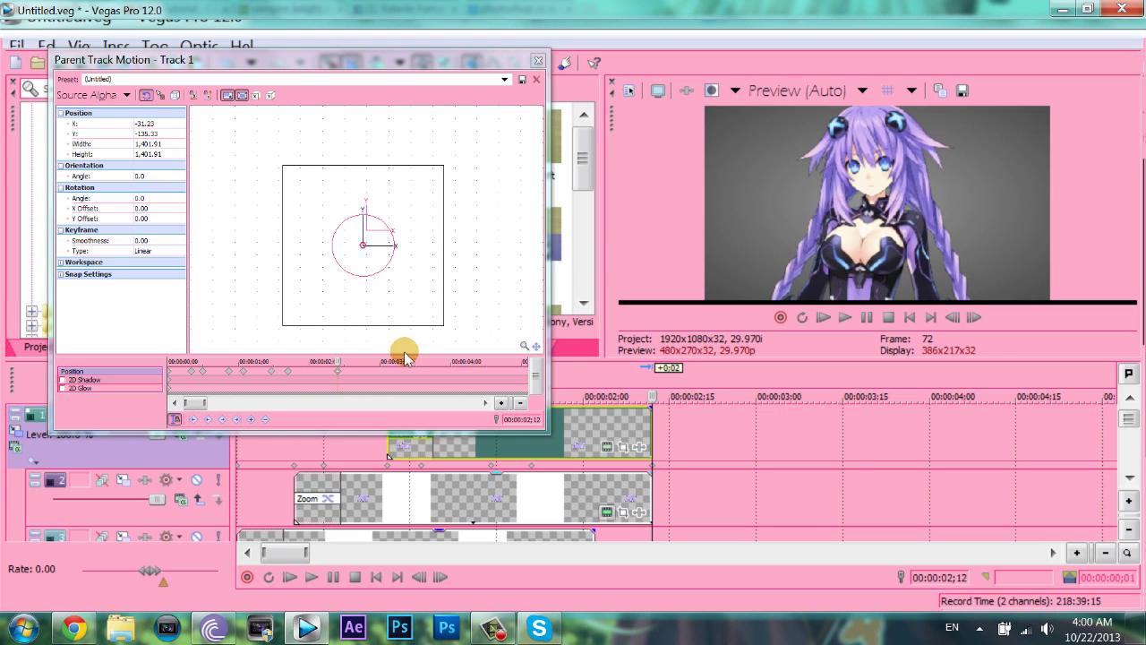
pyautogui.click(537, 60)
pyautogui.moveTo(596, 443); pyautogui.dragTo(652, 447)
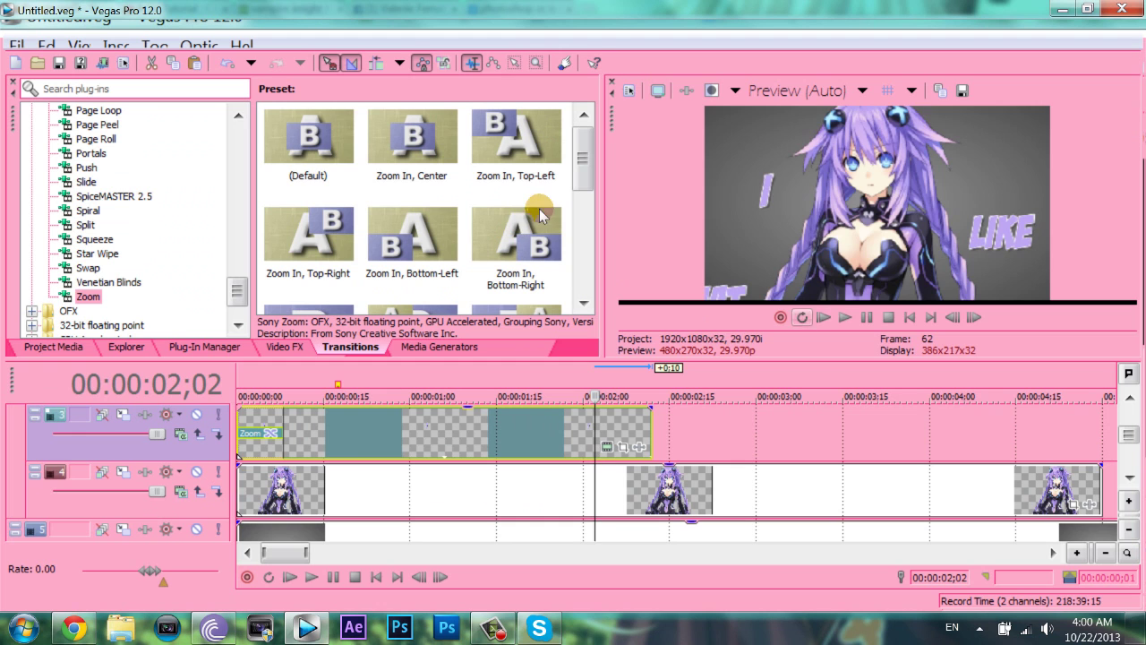
pyautogui.press('space')
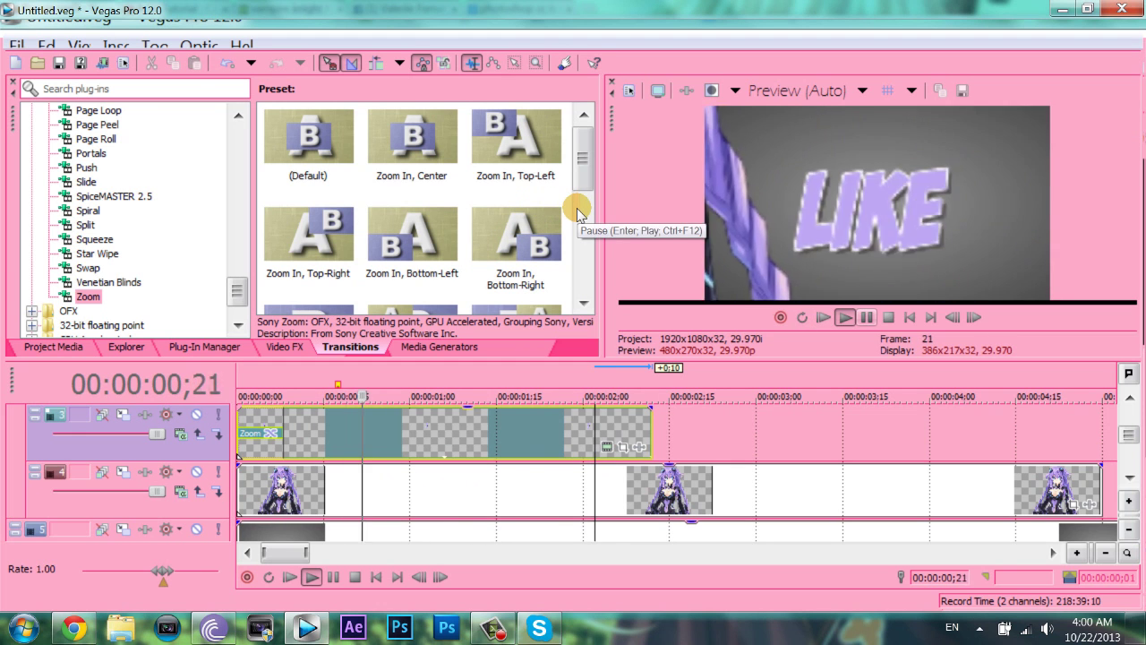
pyautogui.press('Return')
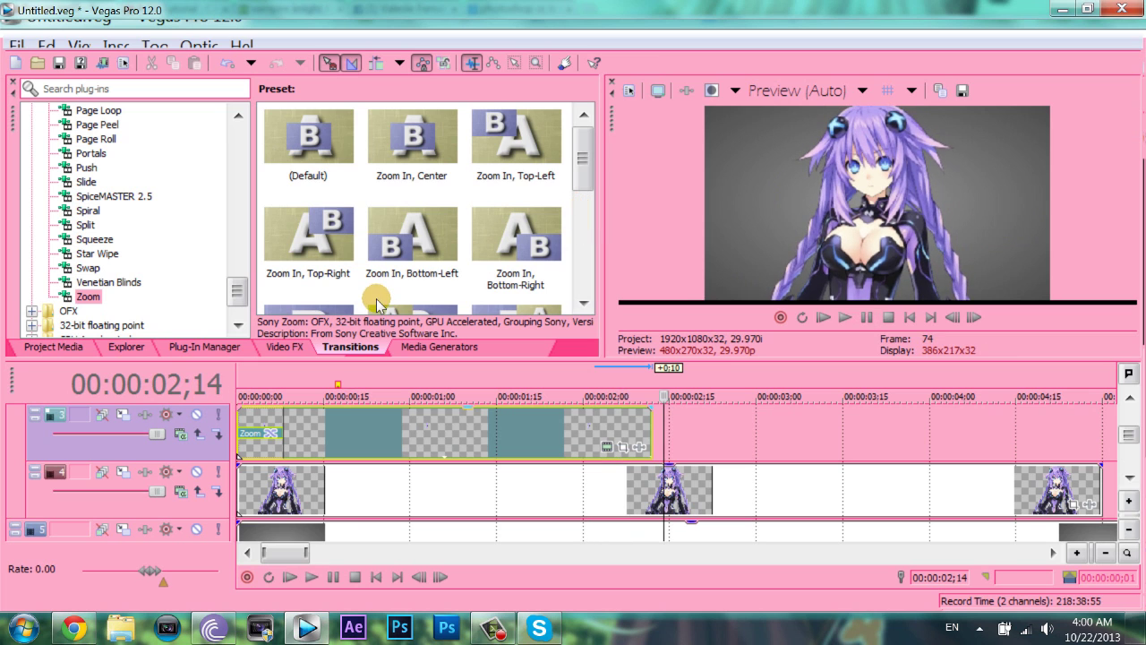
pyautogui.press('Left')
# Step: Insert a video track above the background and place a copy of the character event at its start
pyautogui.rightClick(43, 353)
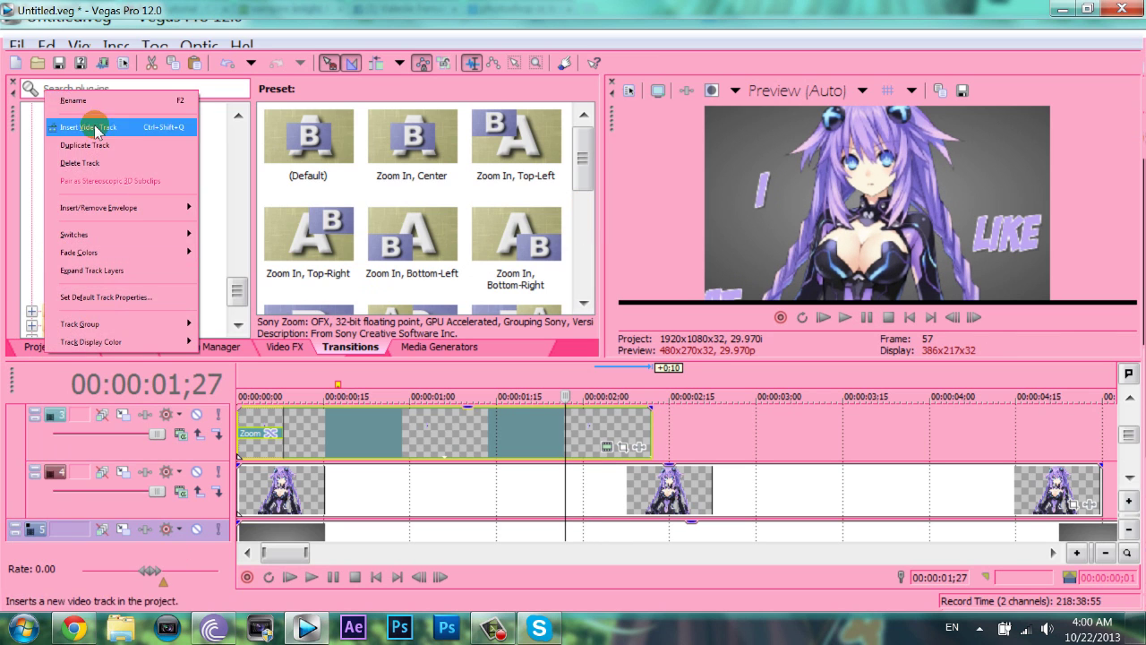
pyautogui.click(95, 127)
pyautogui.rightClick(272, 299)
pyautogui.click(313, 215)
pyautogui.rightClick(184, 479)
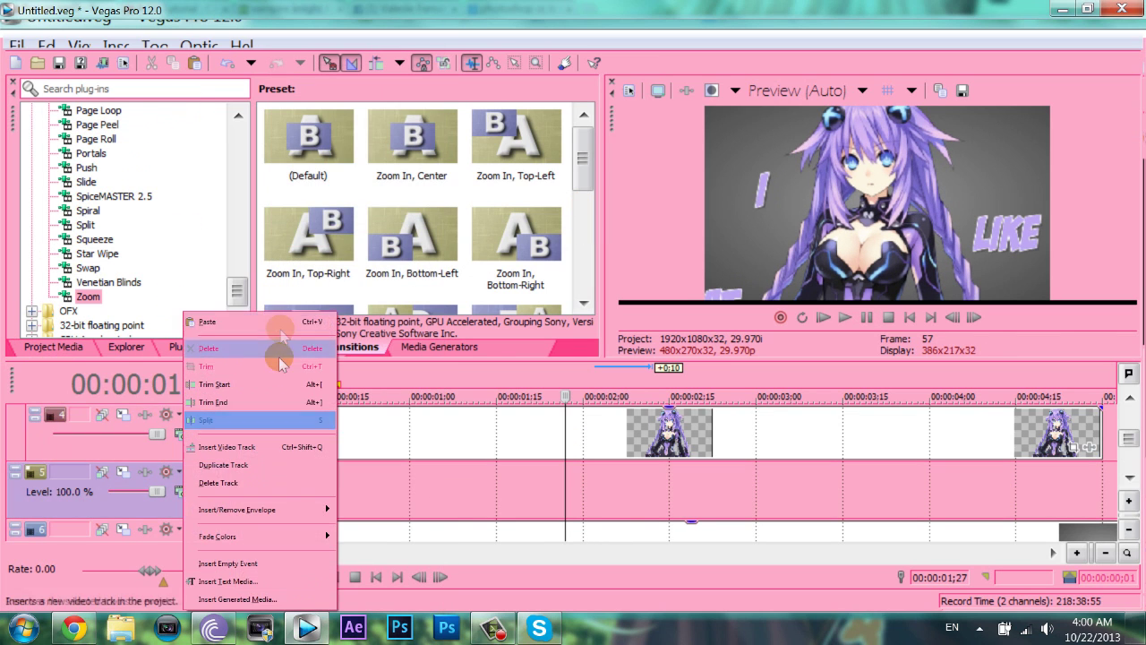
pyautogui.click(268, 323)
pyautogui.moveTo(404, 509); pyautogui.dragTo(139, 288)
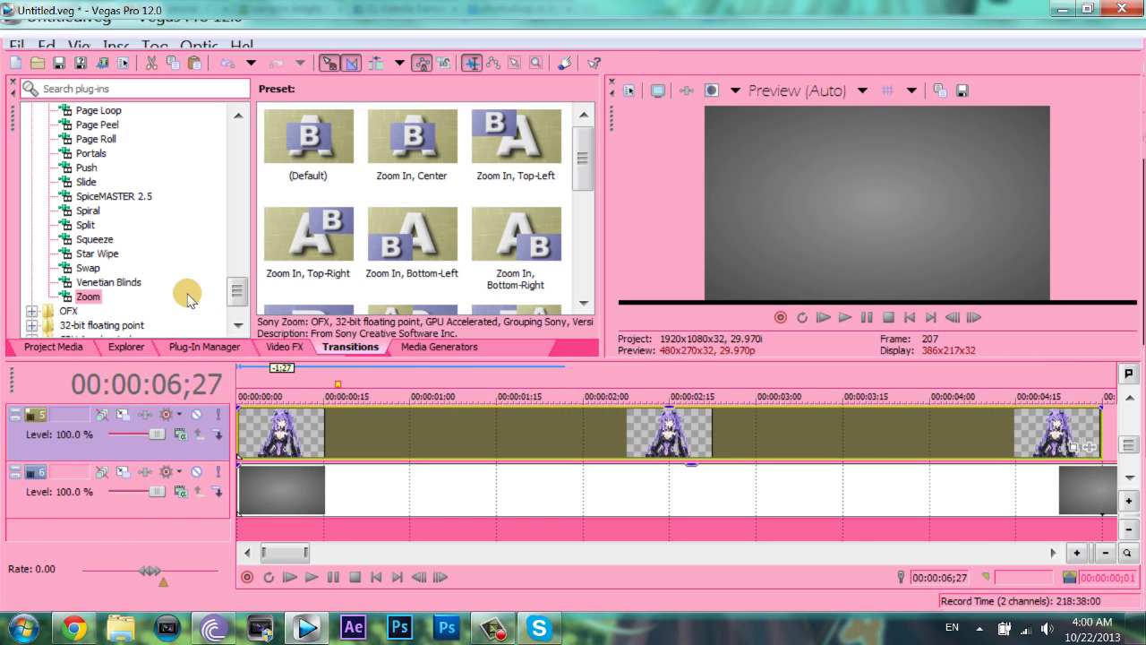
# Step: Make the copied character's track a compositing child so it follows the parent motion
pyautogui.click(294, 397)
pyautogui.click(285, 347)
pyautogui.click(1131, 398)
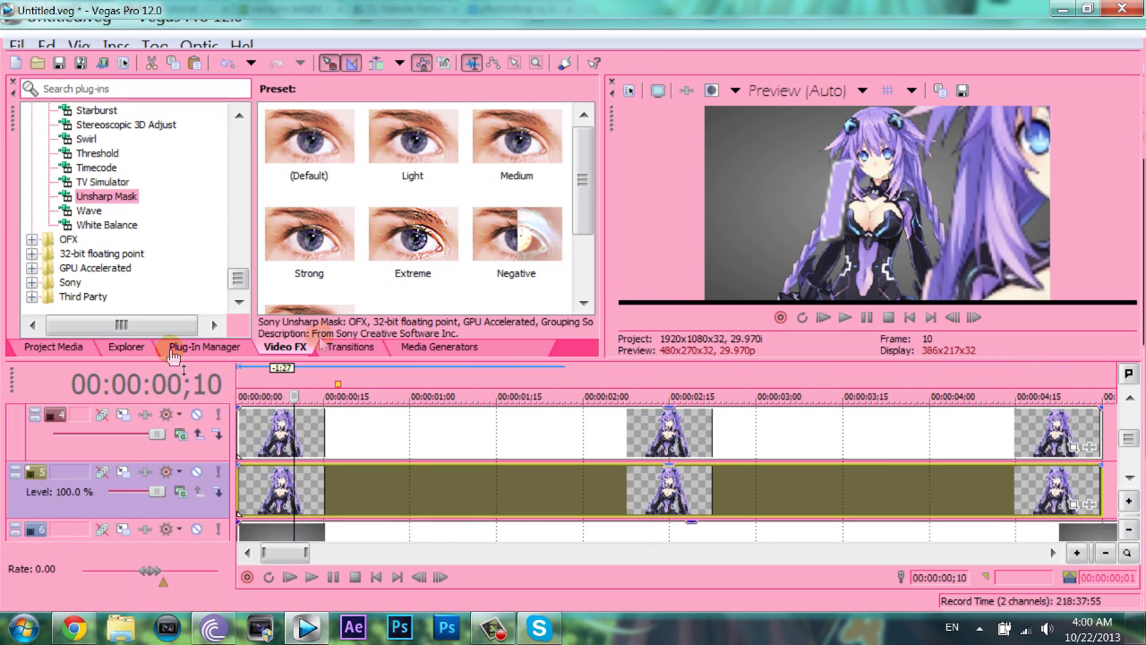
pyautogui.click(218, 492)
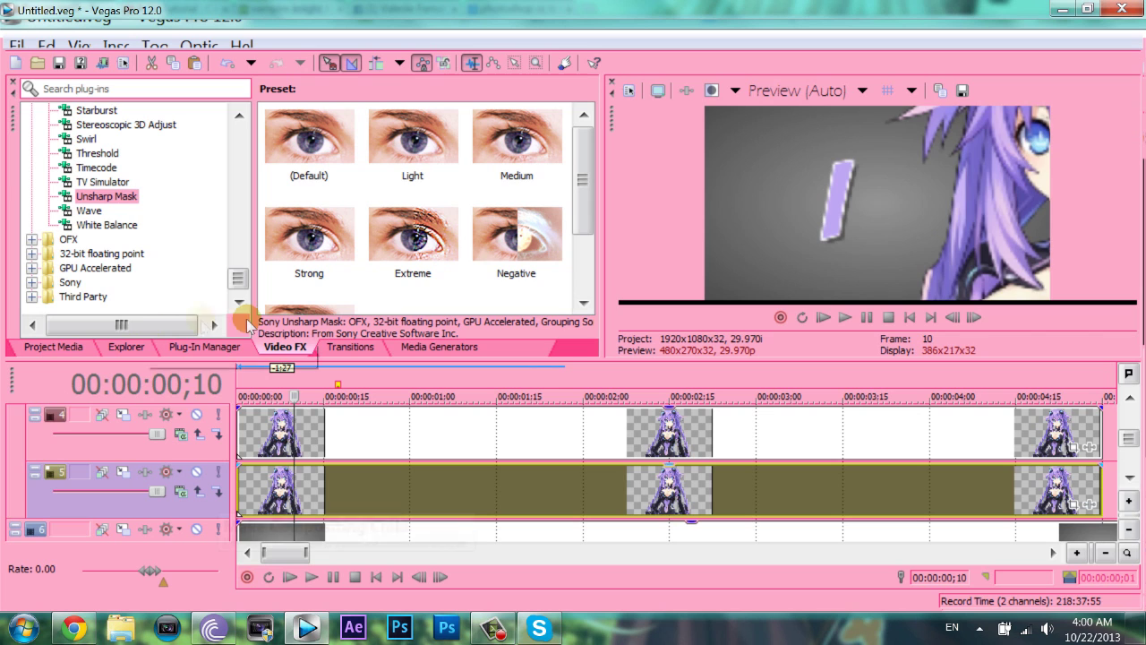
# Step: Apply the Glow effect's White Intense Glow Outline preset to the copied character event and preview the section up to 00:00:02;12
pyautogui.press('space')
pyautogui.scroll(10, 96, 168)
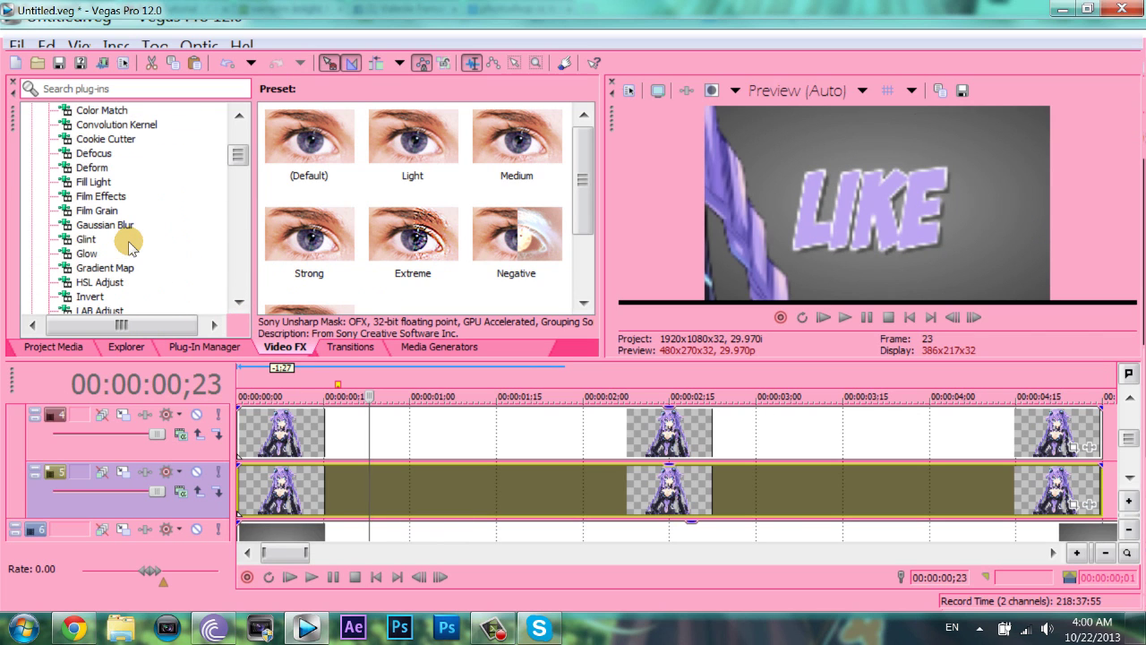
pyautogui.scroll(-3, 369, 170)
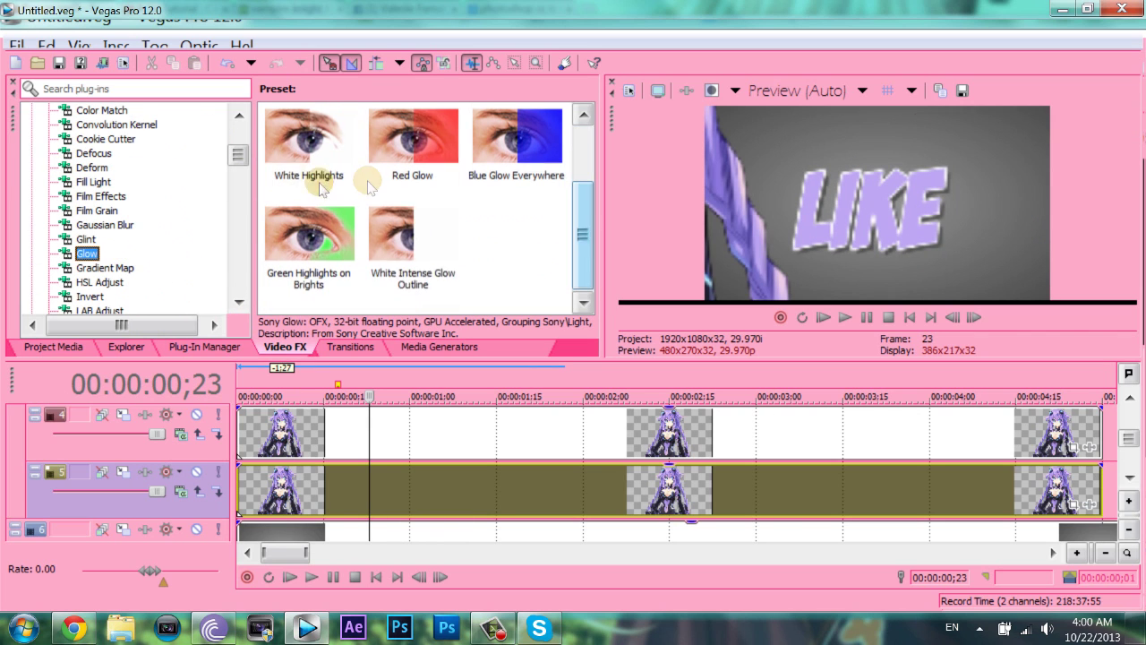
pyautogui.moveTo(403, 244); pyautogui.dragTo(301, 488)
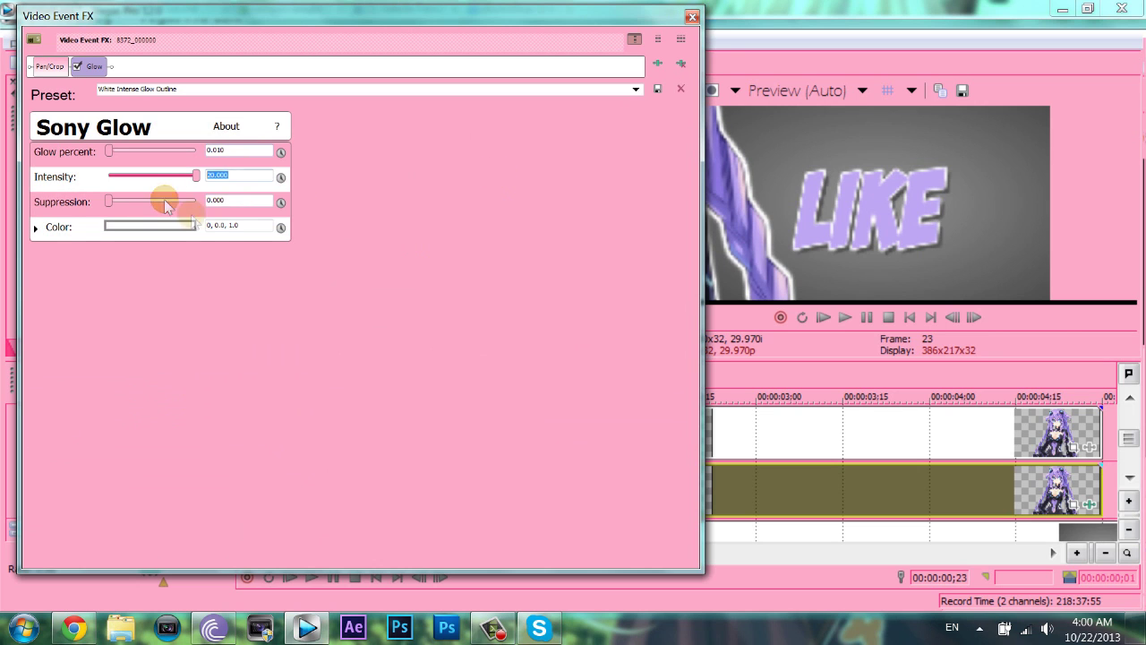
pyautogui.click(694, 17)
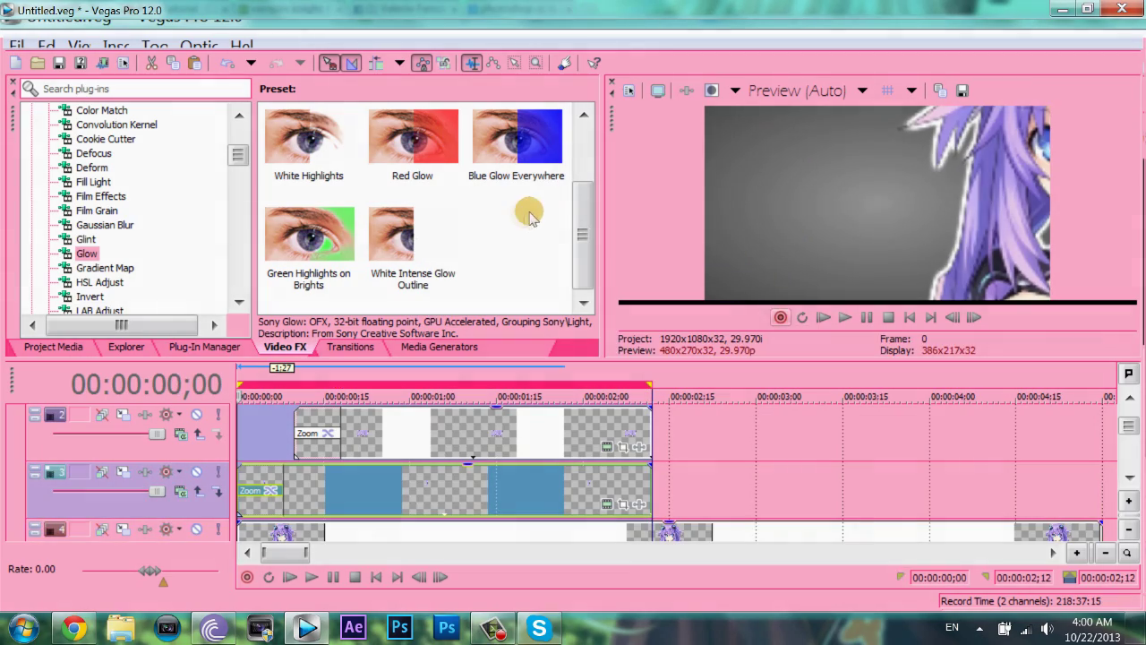
pyautogui.press('space')
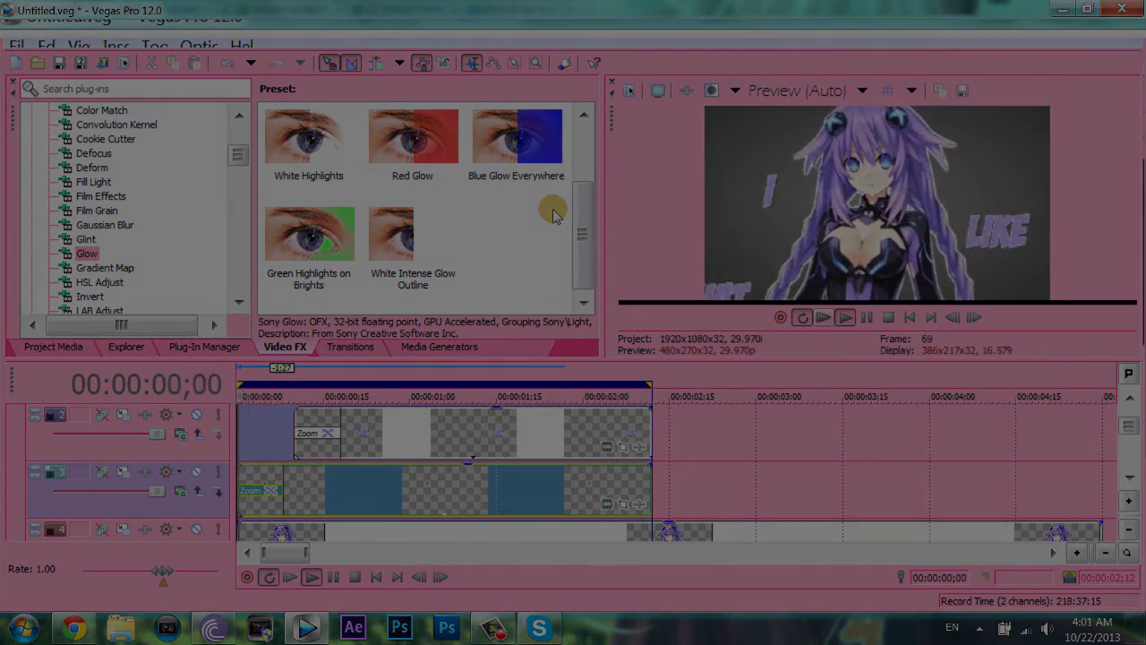